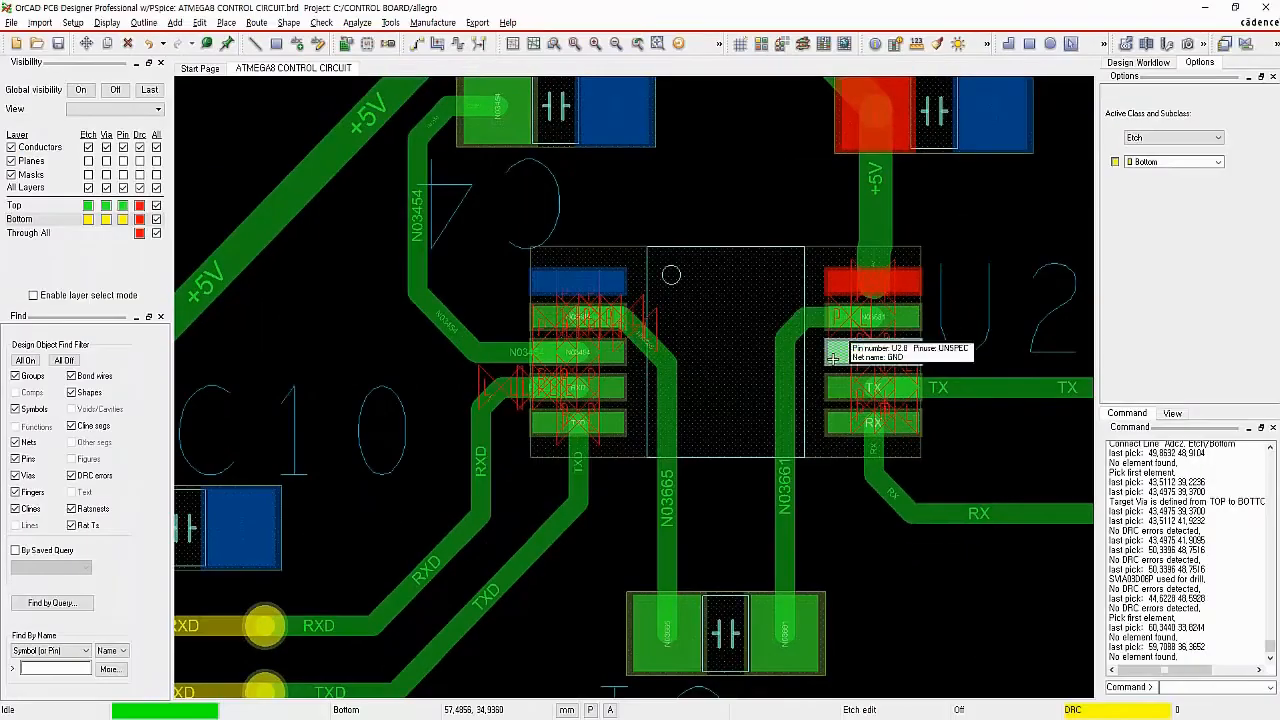
Step: Inspect the spacing DRC errors around U2's +5V, N03661 and GND pads and the +5V trace
mouse_move(873, 265)
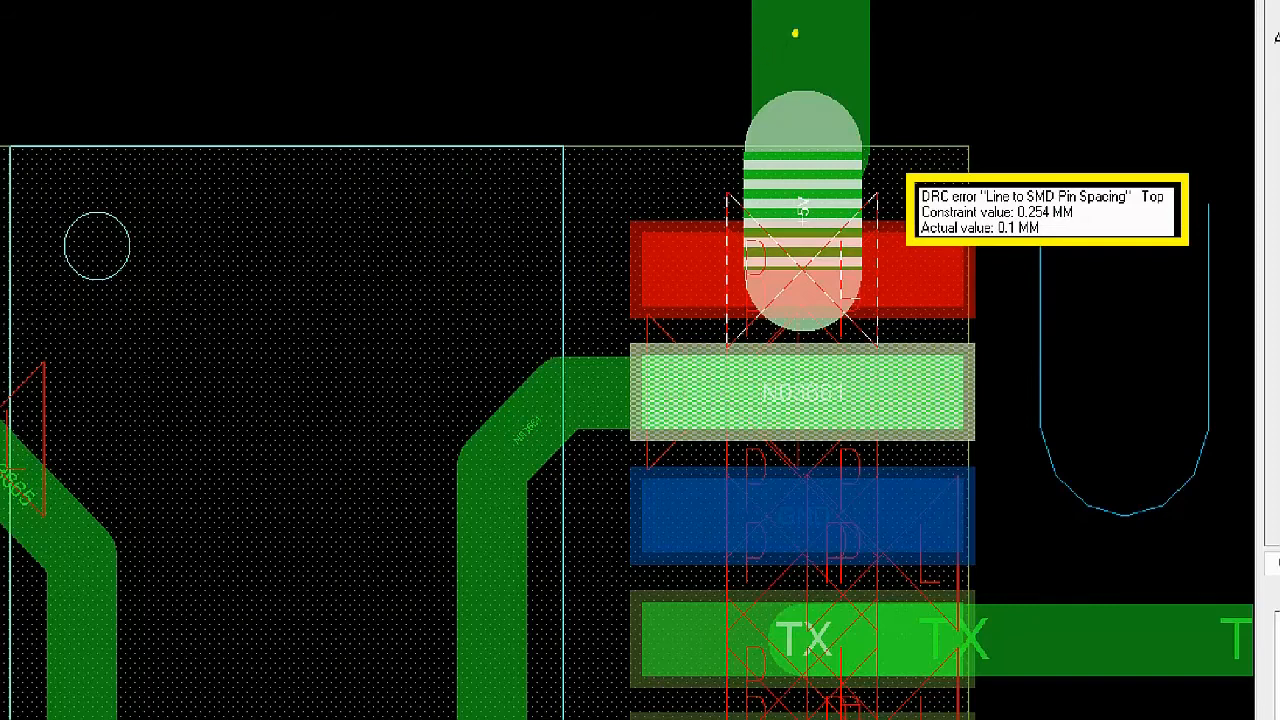
mouse_move(794, 57)
mouse_down()
mouse_move(785, 38)
mouse_move(823, 58)
mouse_move(860, 32)
mouse_move(952, 37)
mouse_up()
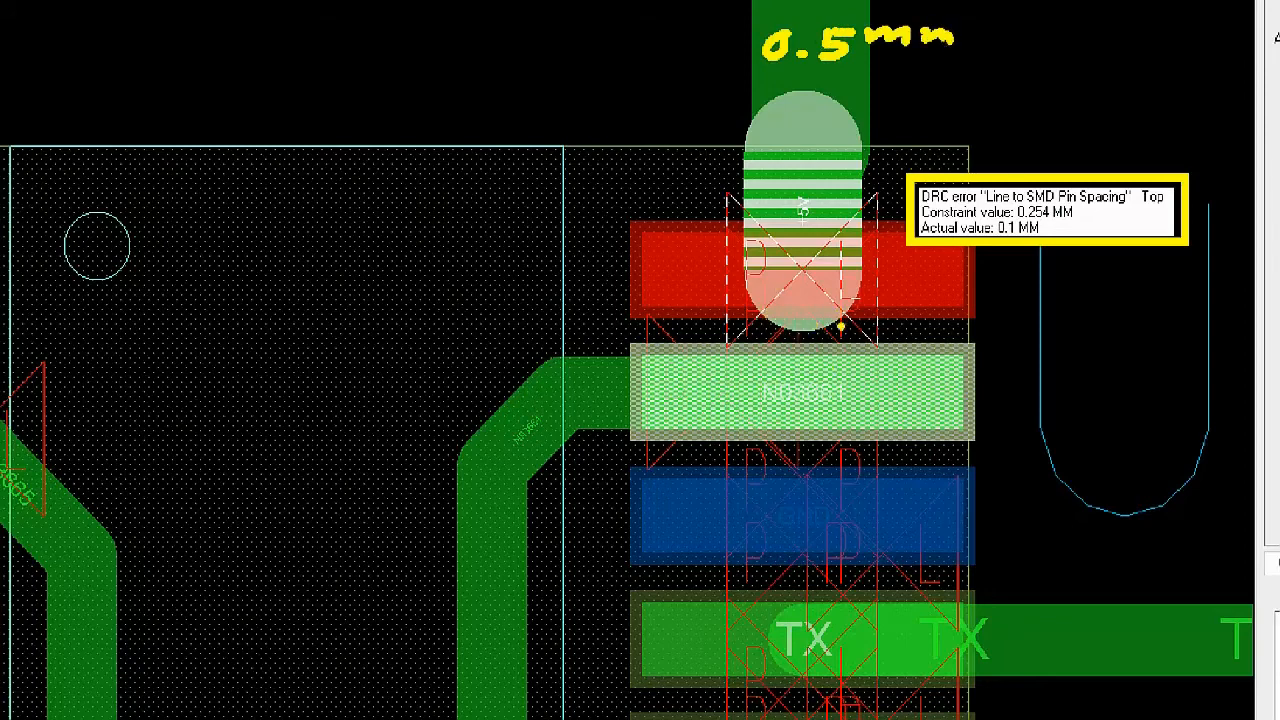
drag(763, 294, 836, 371)
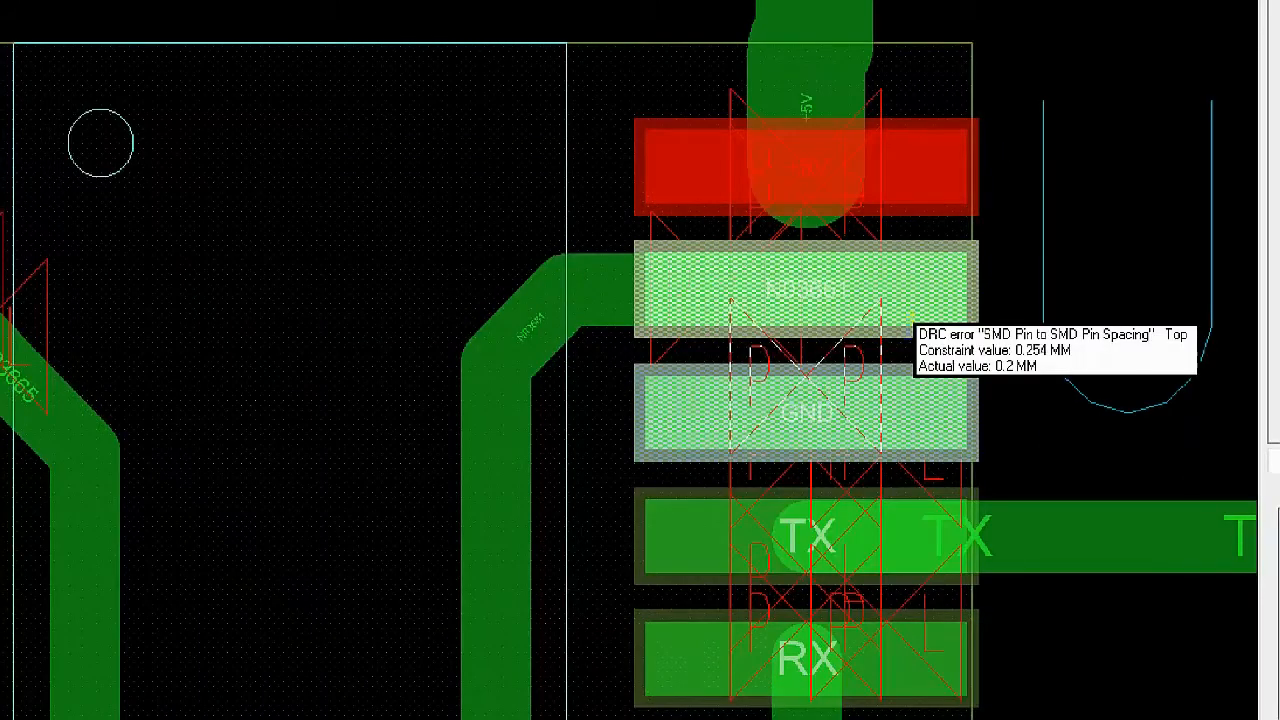
mouse_move(906, 316)
mouse_down()
mouse_move(1063, 380)
mouse_move(1215, 395)
mouse_up()
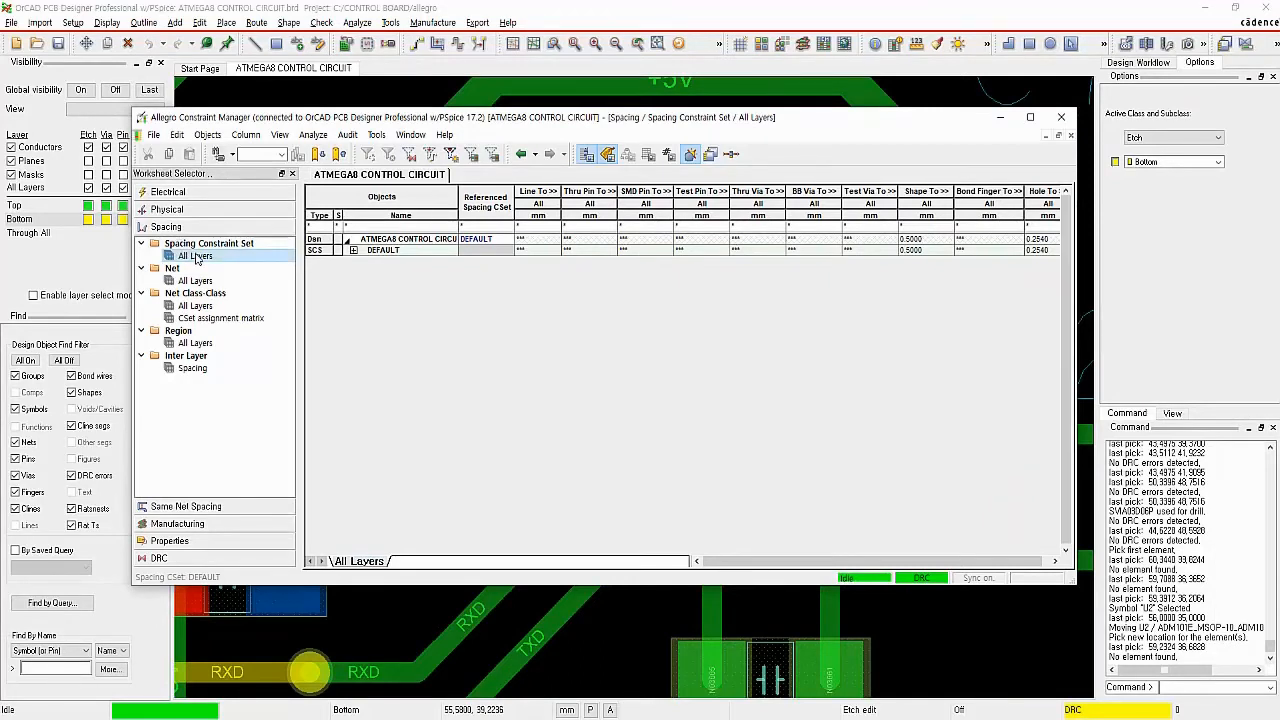
Step: In the DEFAULT spacing constraint set, set all spacings to 0.2 mm and the shape spacing to 0.5 mm
click(399, 252)
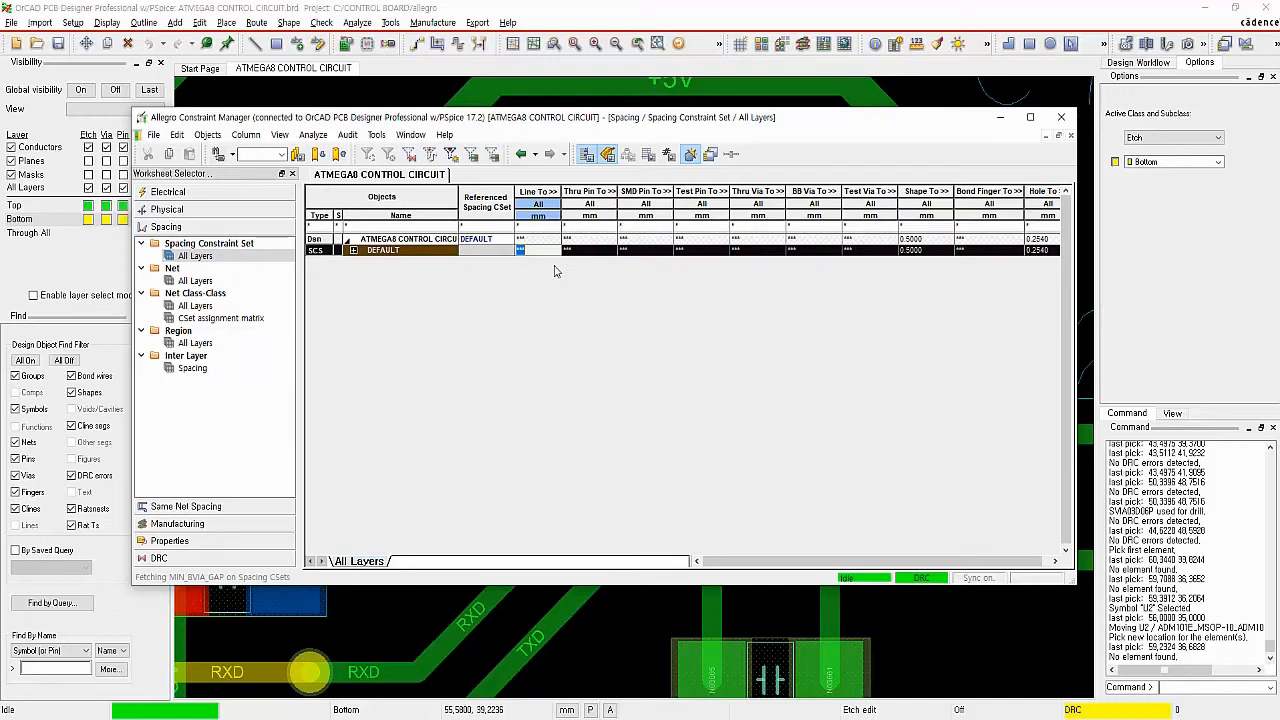
text(0.)
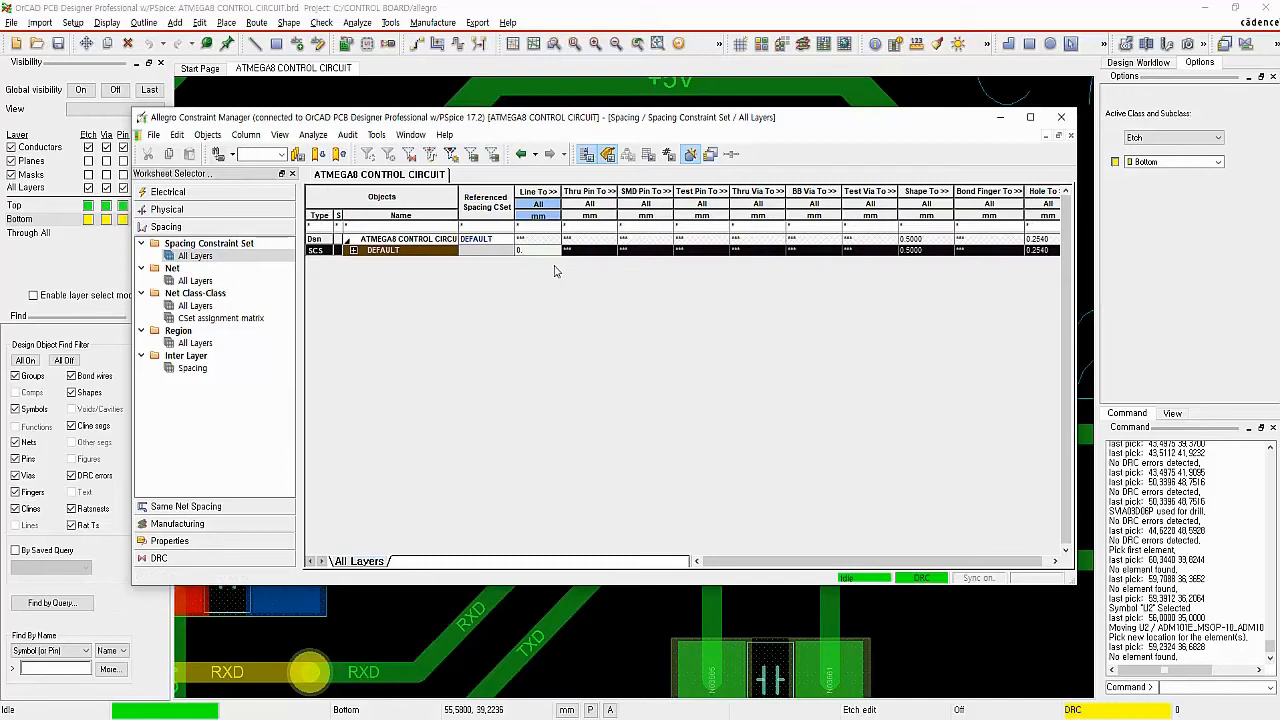
key(Return)
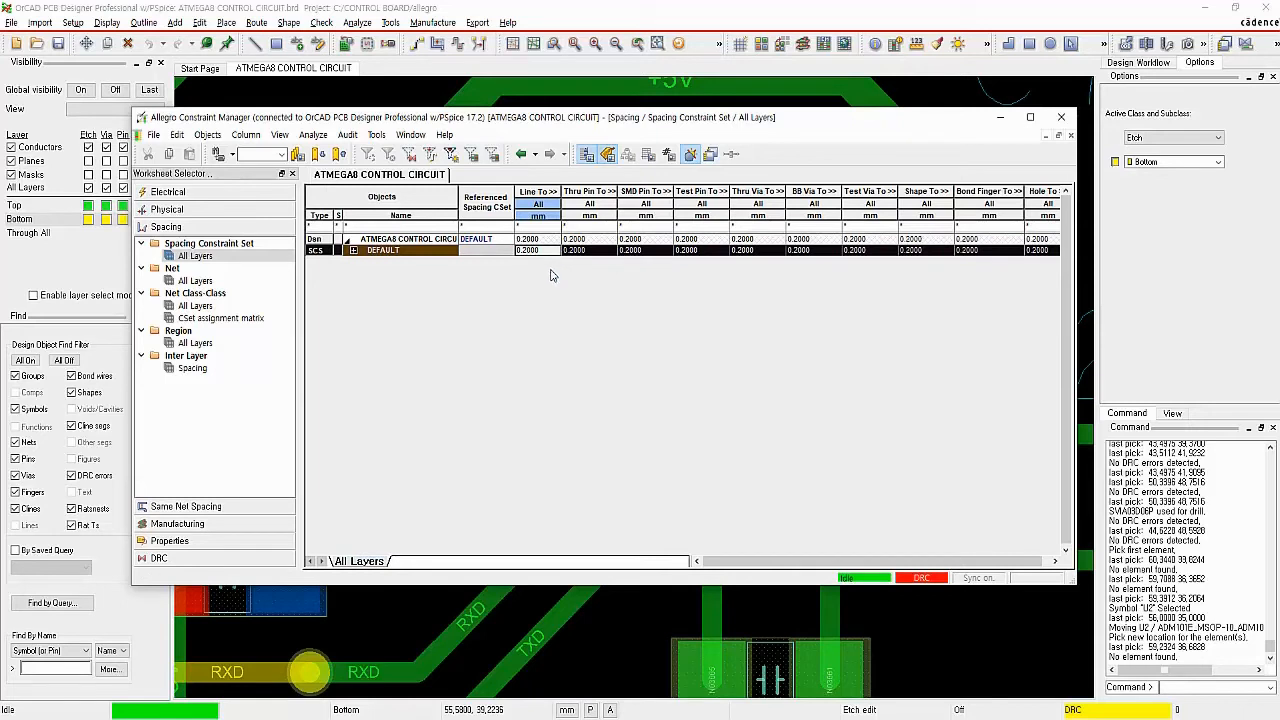
click(930, 202)
text(0)
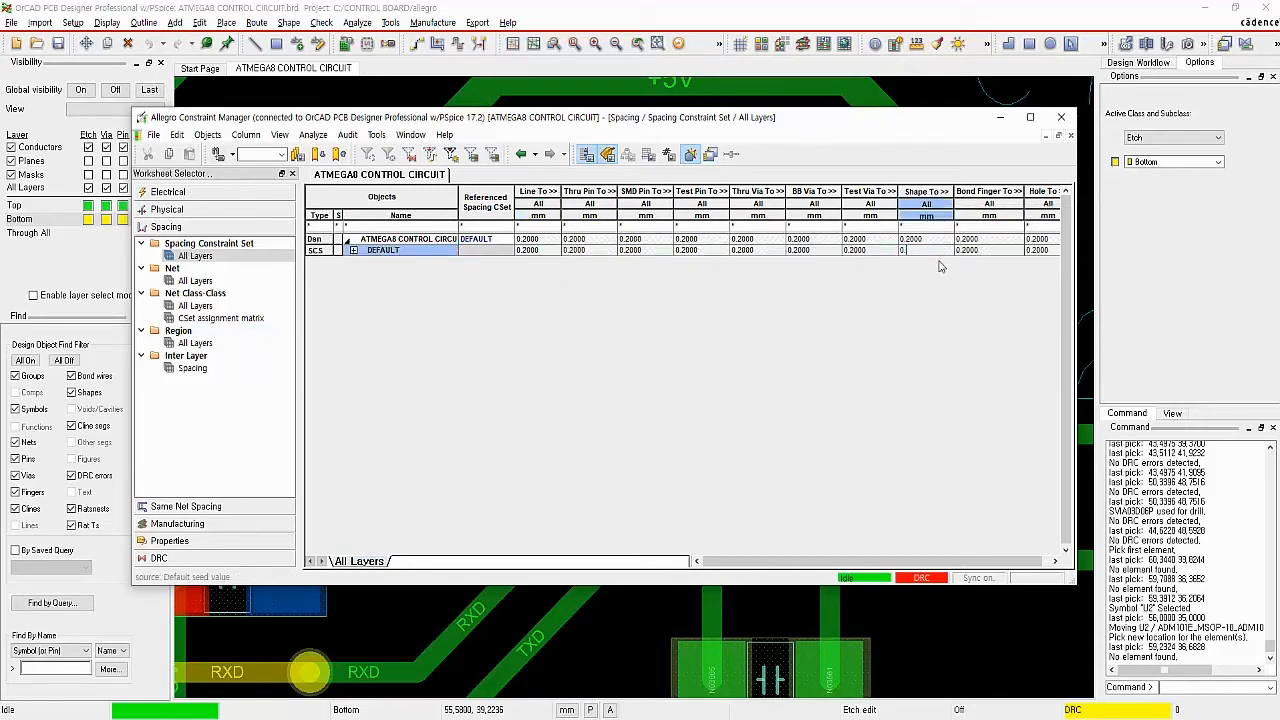
text(.5)
key(Return)
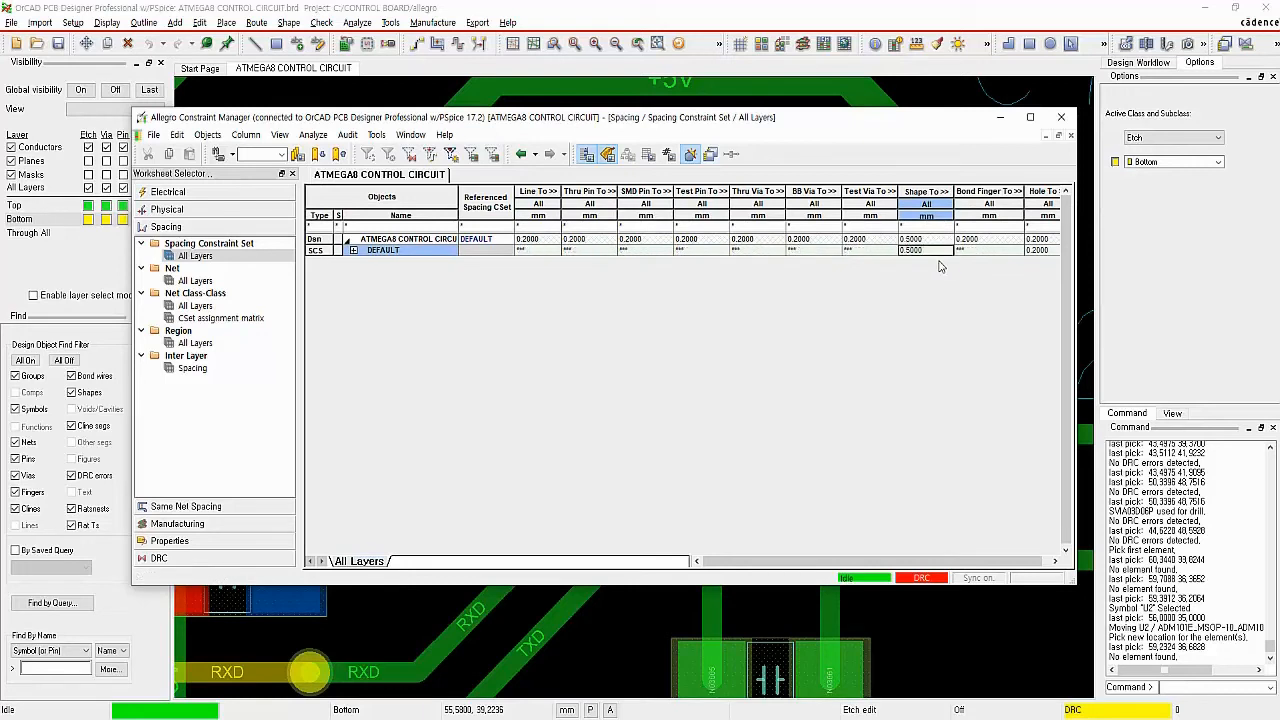
Step: In the DEFAULT same net spacing constraint set, set all spacings to 0.2 mm and the shape spacing to 0.5 mm
click(205, 507)
click(195, 272)
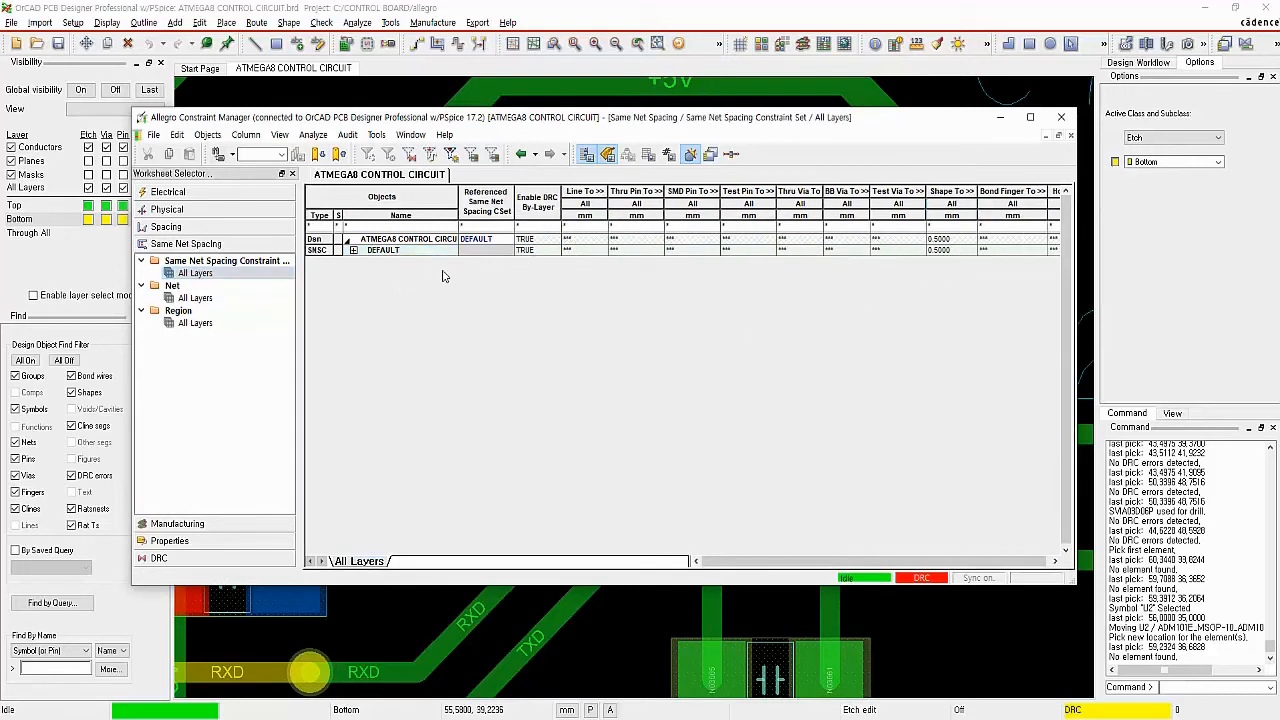
click(405, 252)
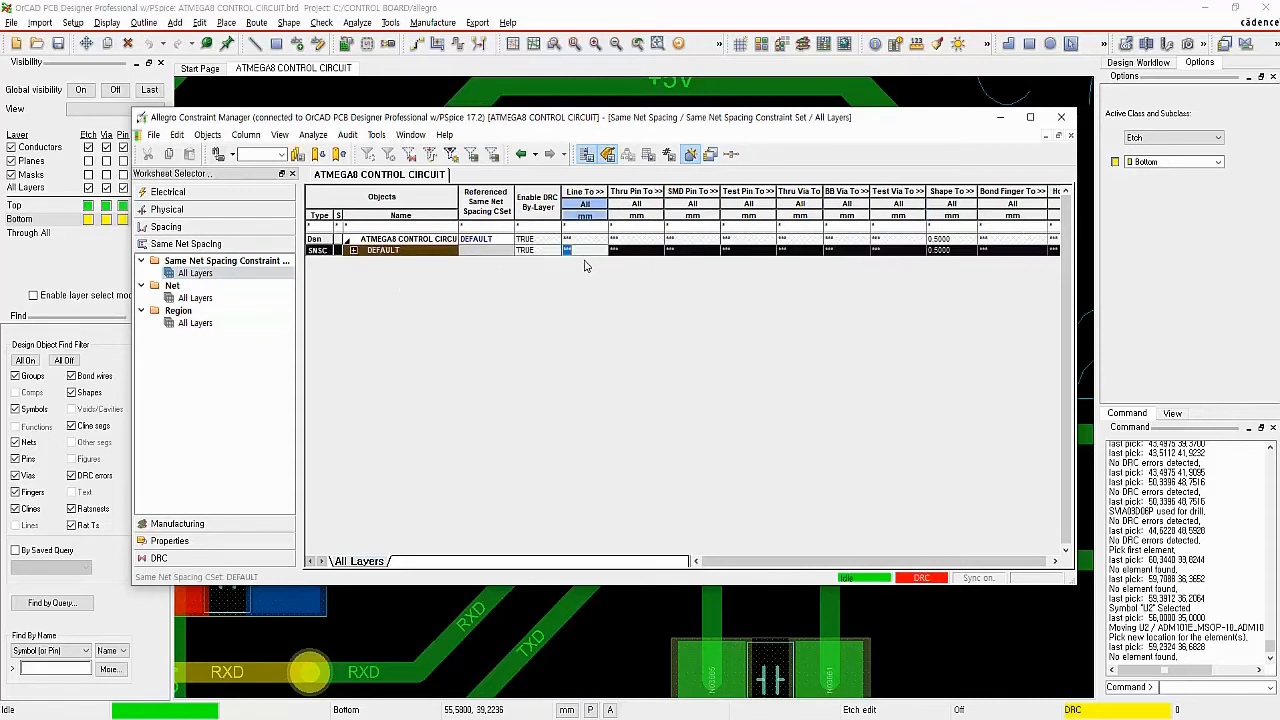
text(0.2)
key(Return)
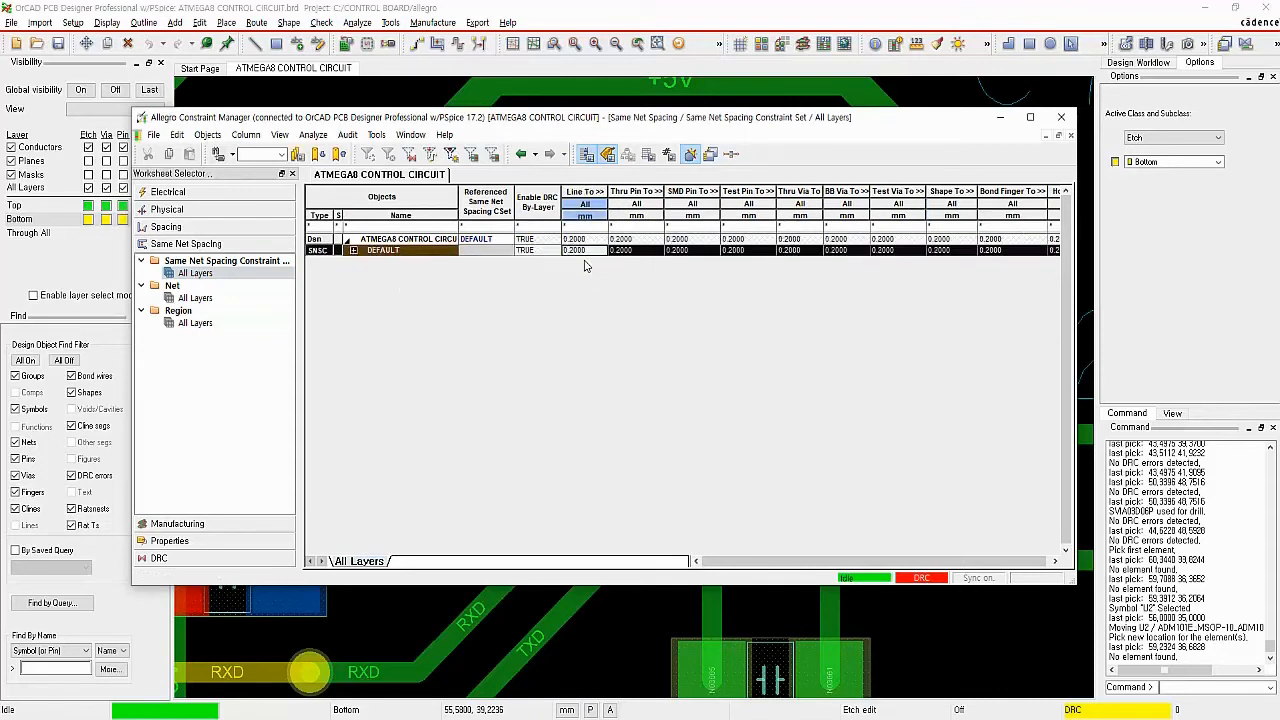
click(966, 254)
text(0.5)
key(Return)
Step: In the POWER physical constraint set, set the neck minimum width to 0.3 mm and the maximum neck length to 2.54 mm
click(166, 226)
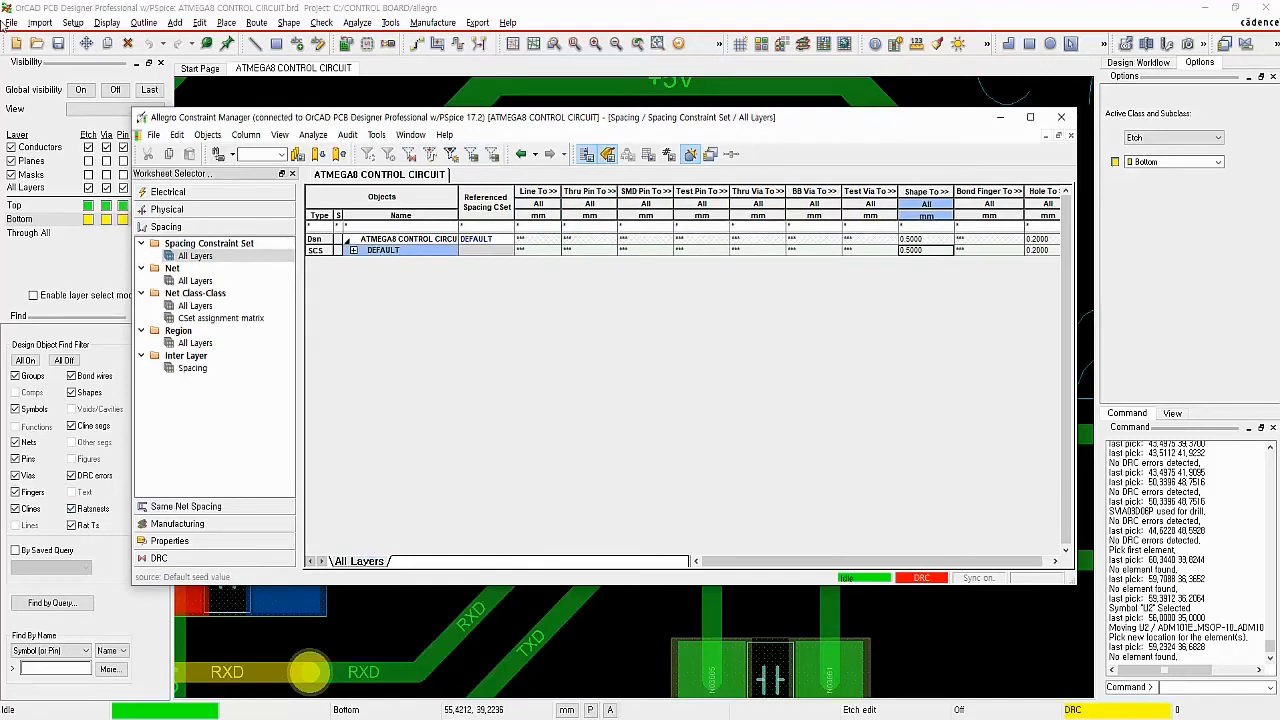
click(167, 209)
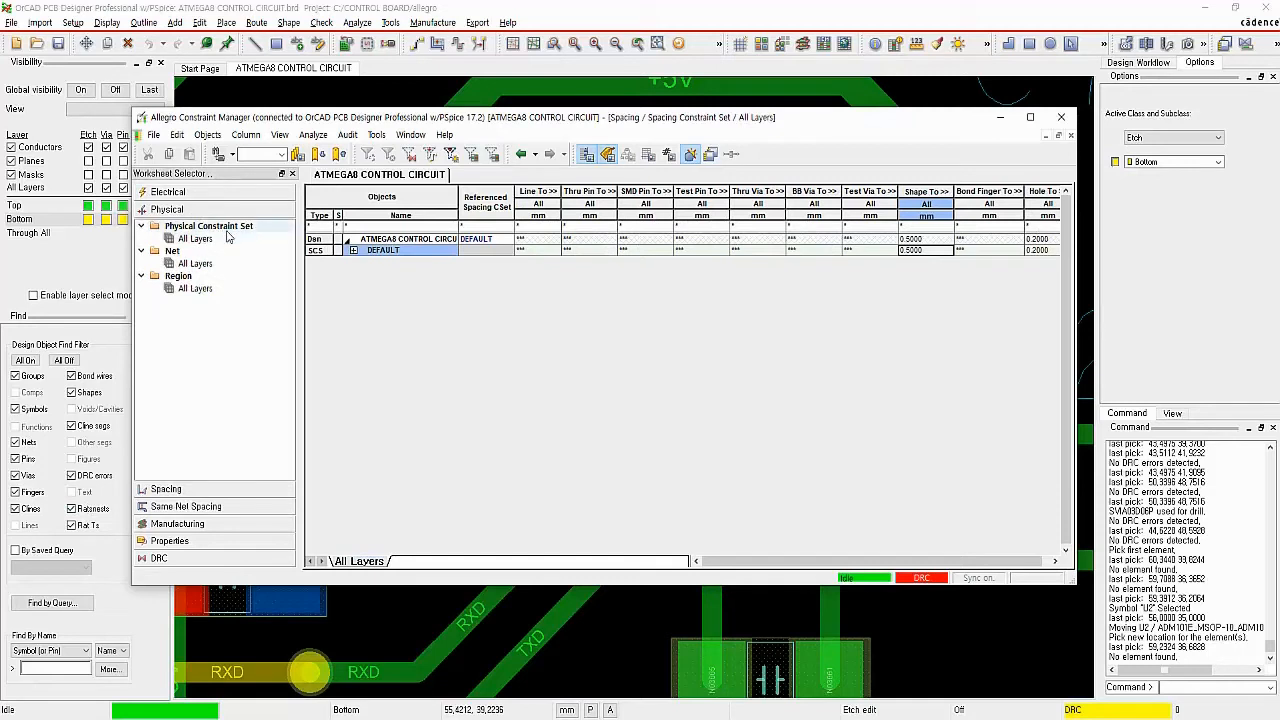
click(198, 240)
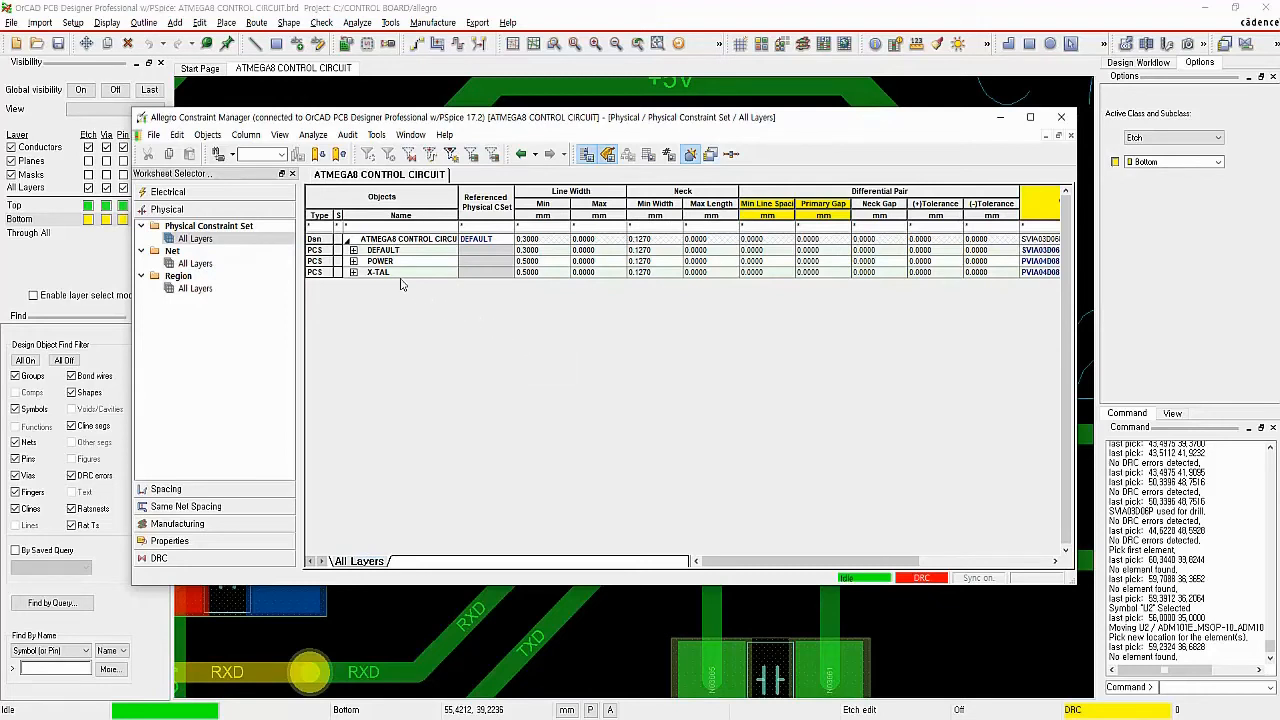
click(540, 264)
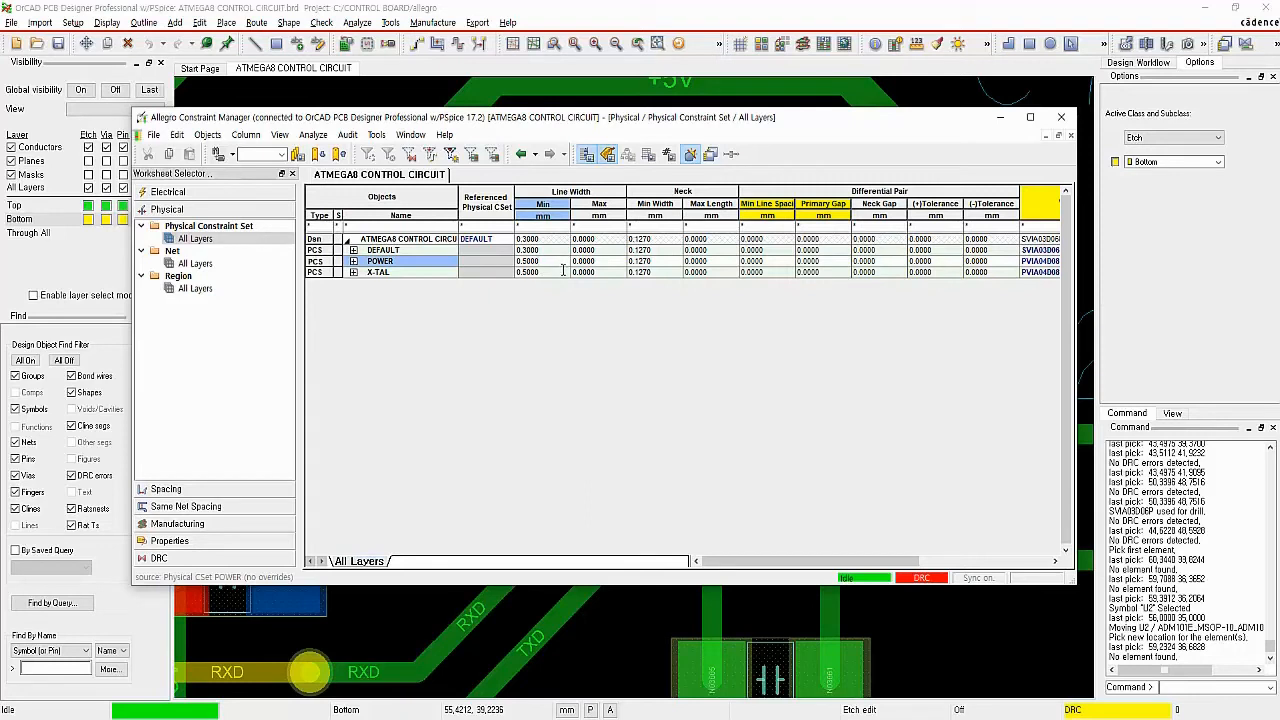
click(648, 264)
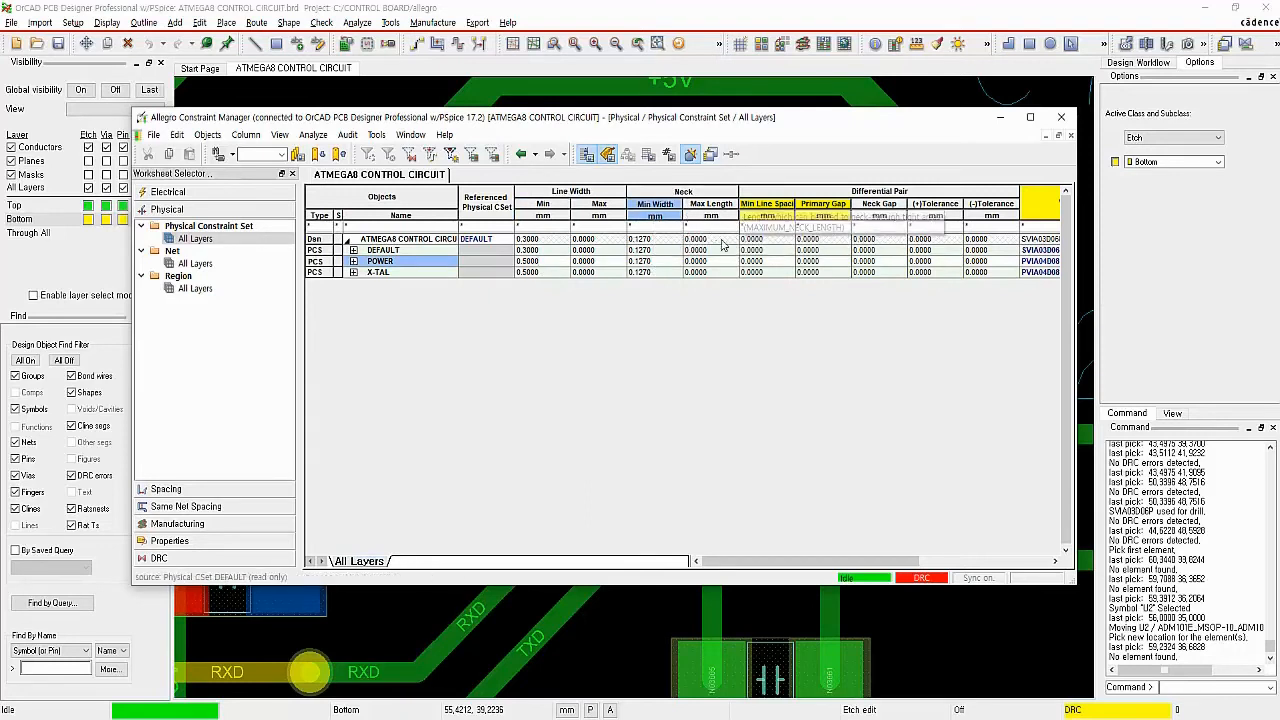
double_click(640, 261)
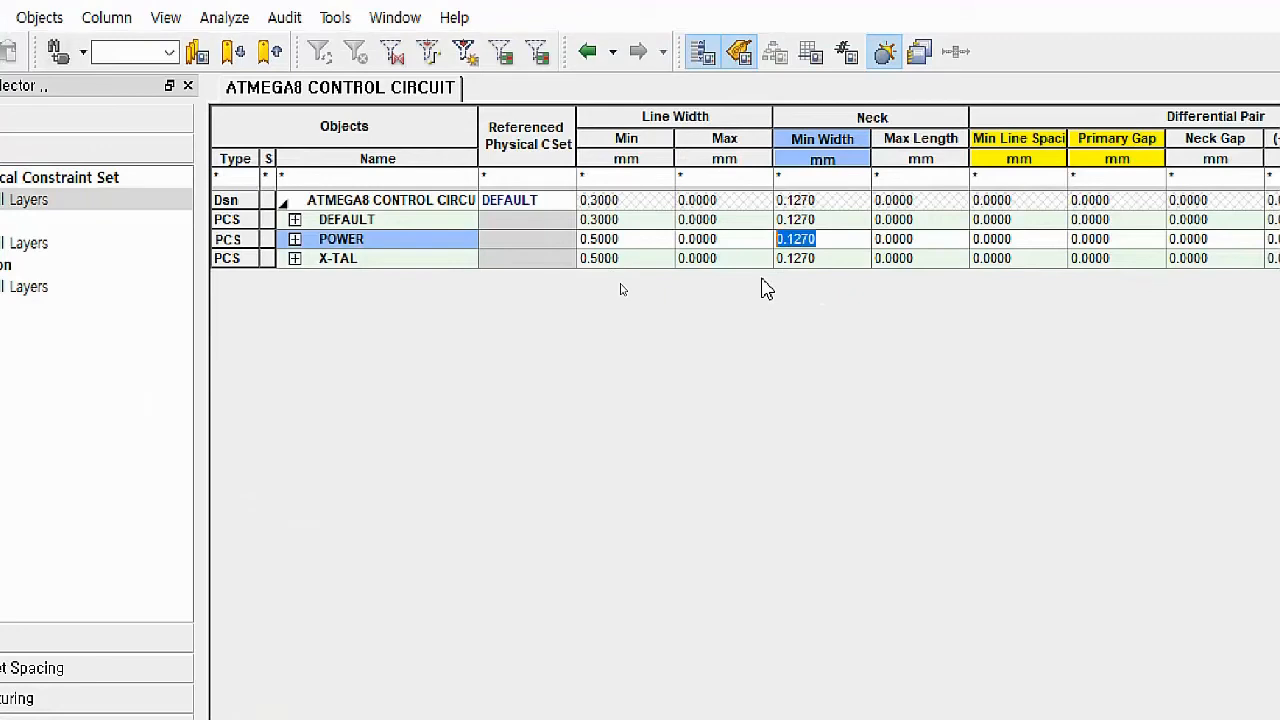
text(0.3)
click(940, 240)
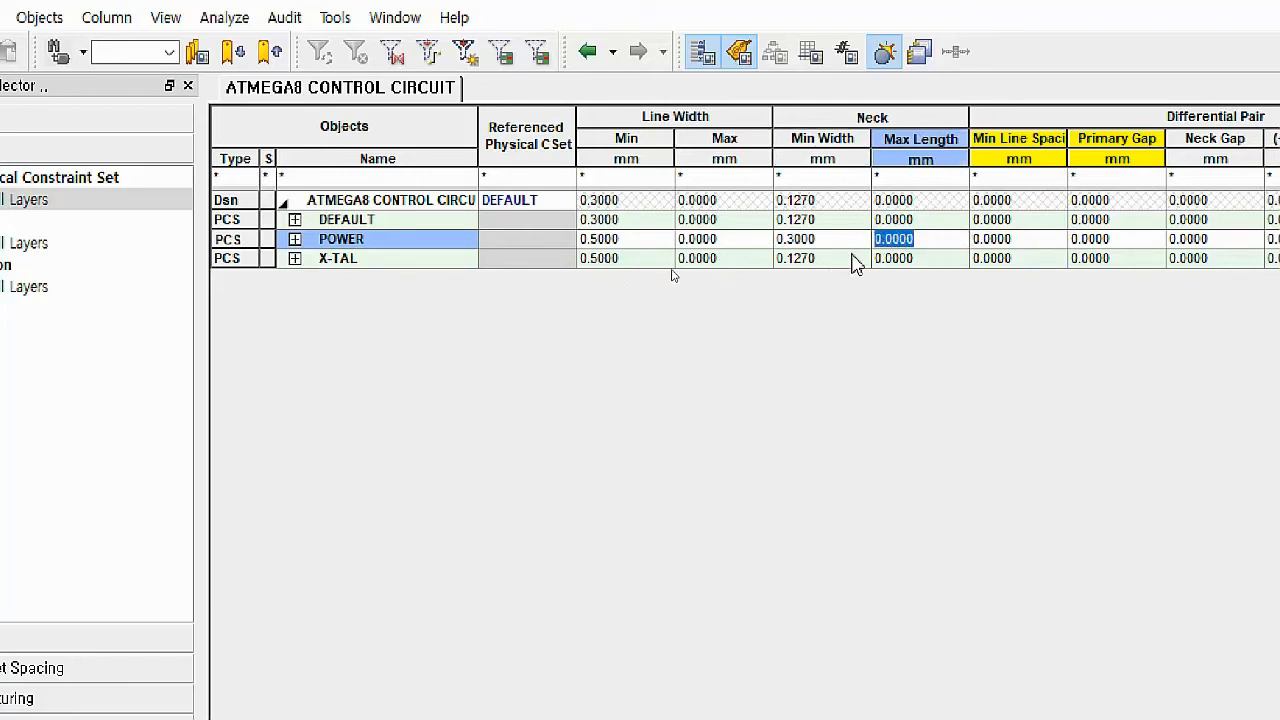
text(2.54)
key(Return)
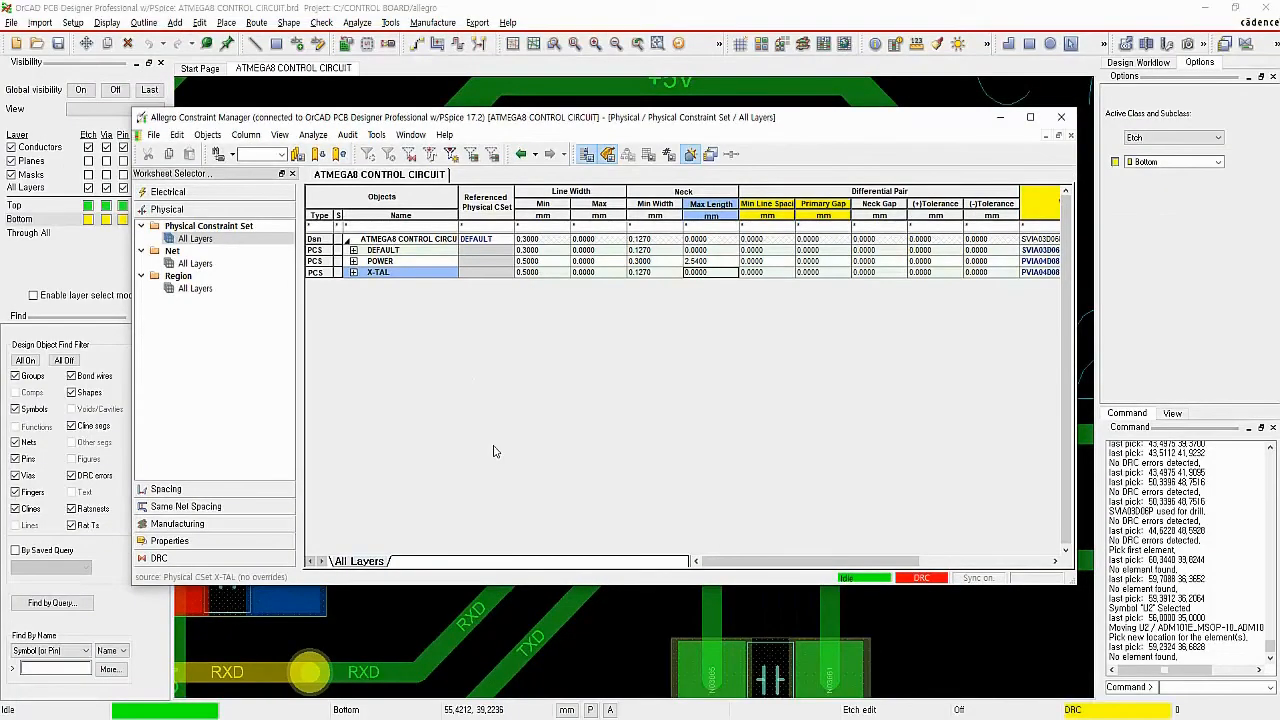
Step: Close the Constraint Manager and update the DRC for the board
click(1060, 117)
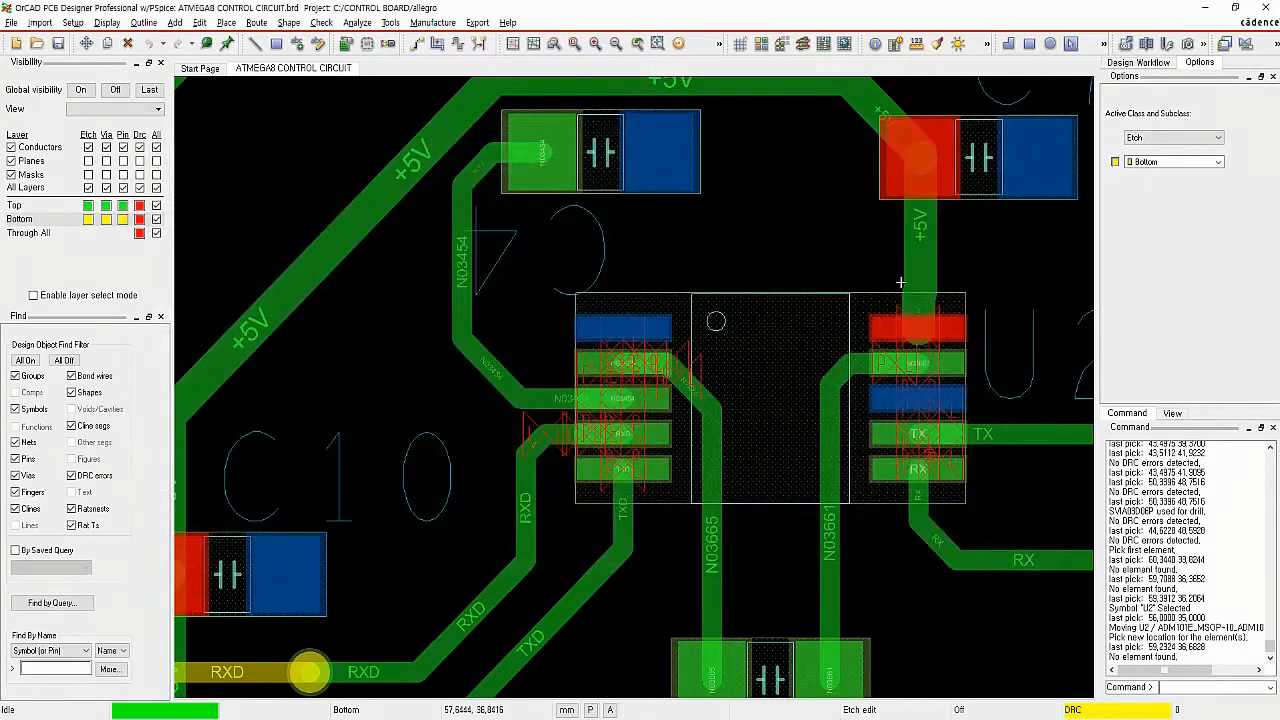
click(321, 22)
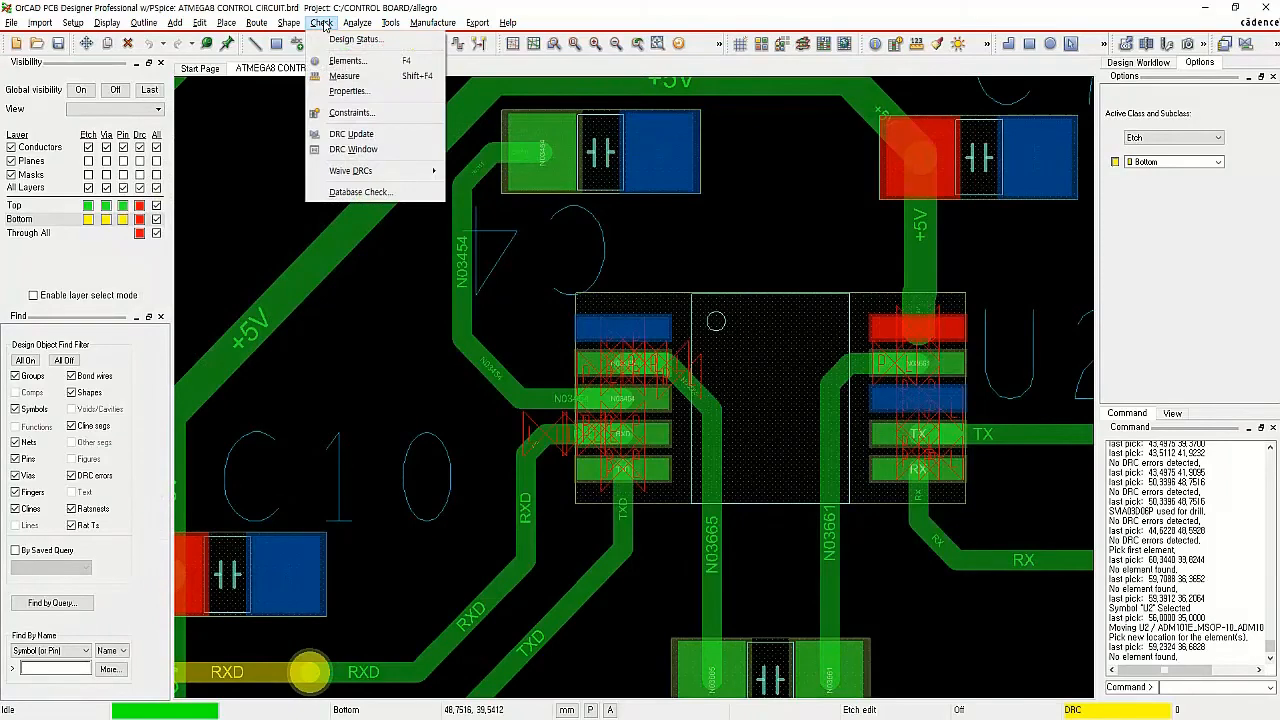
click(355, 134)
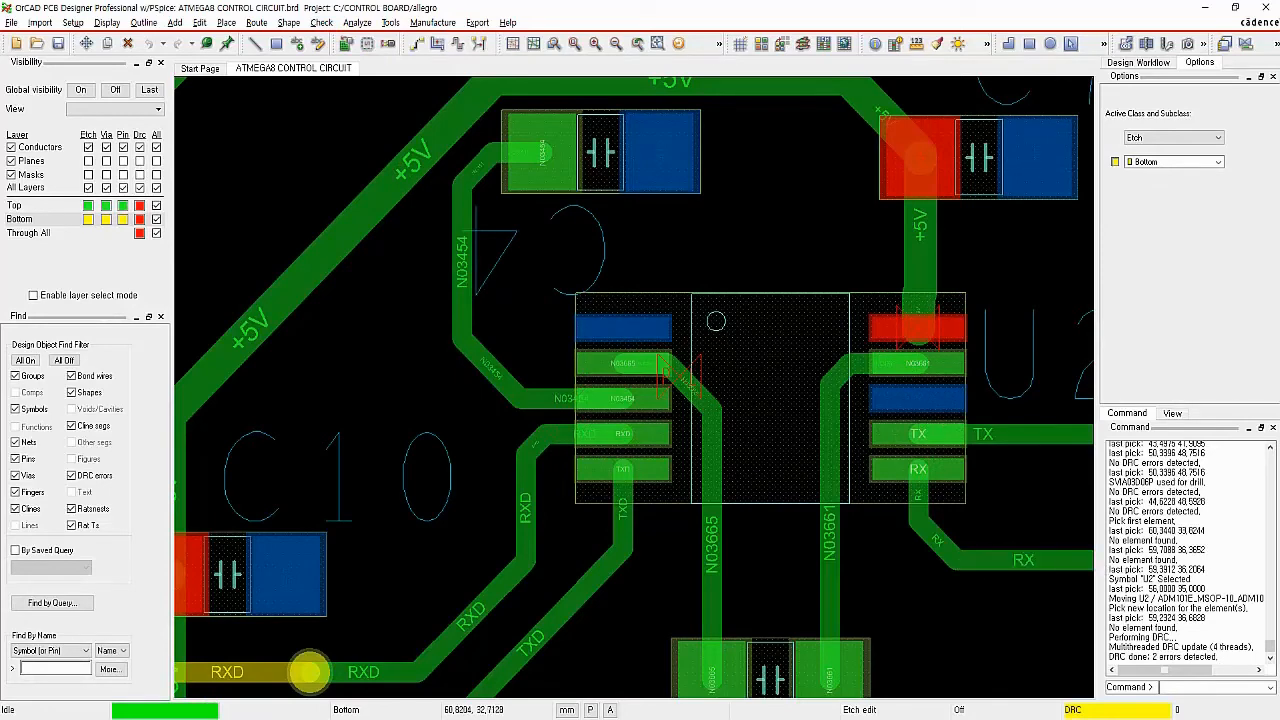
Step: Slide the diagonal segment of the N03665 trace away from U2's N03454 pad on the Top layer
click(437, 43)
click(700, 386)
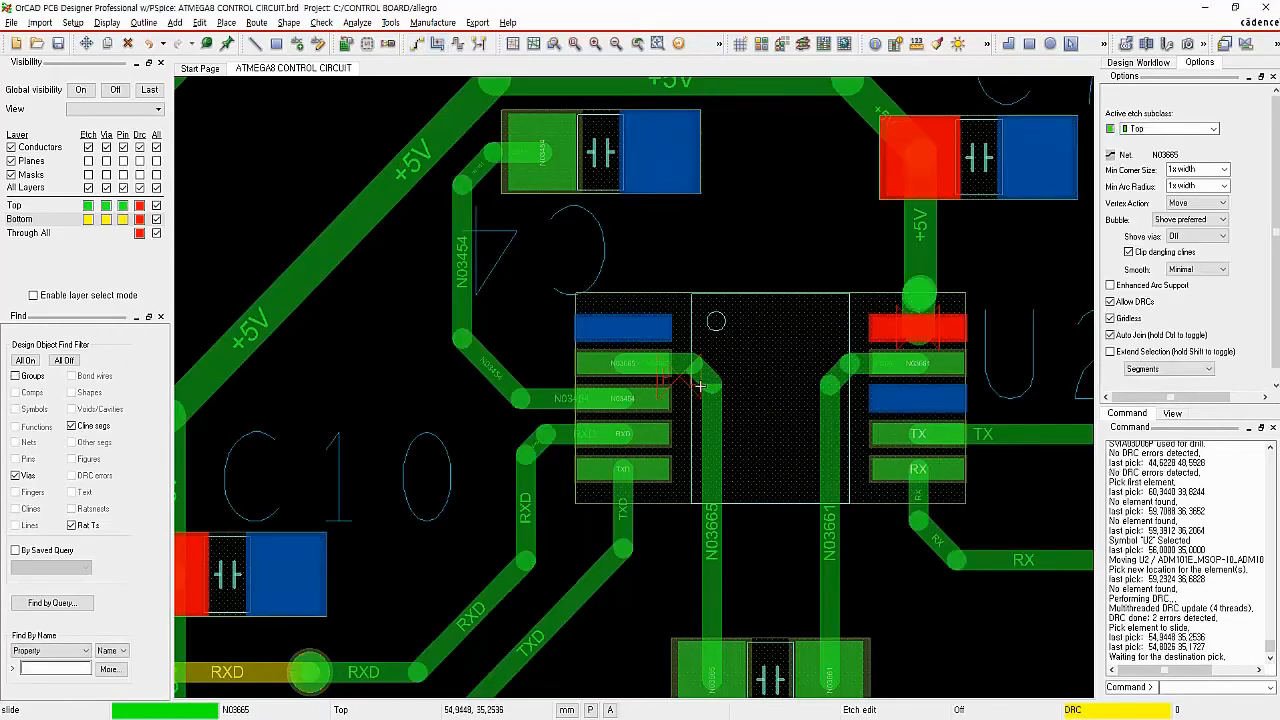
click(711, 383)
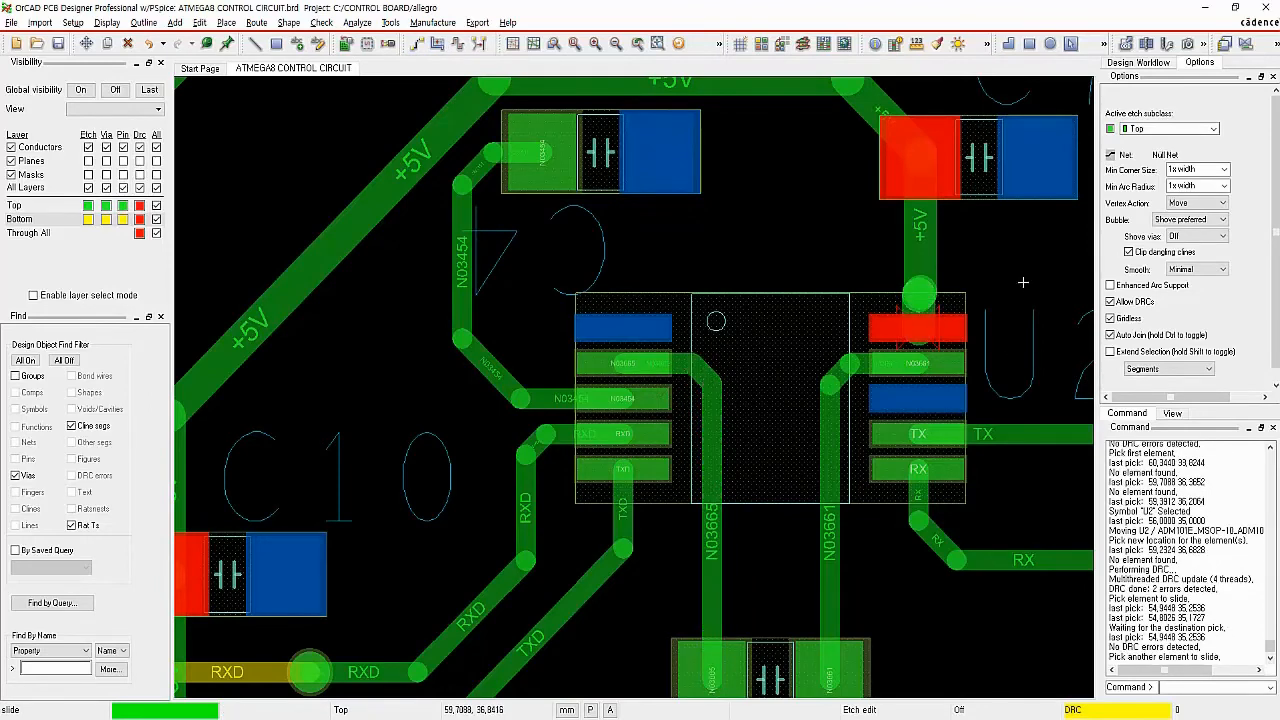
scroll(922, 315, up, 4)
scroll(993, 301, down, 2)
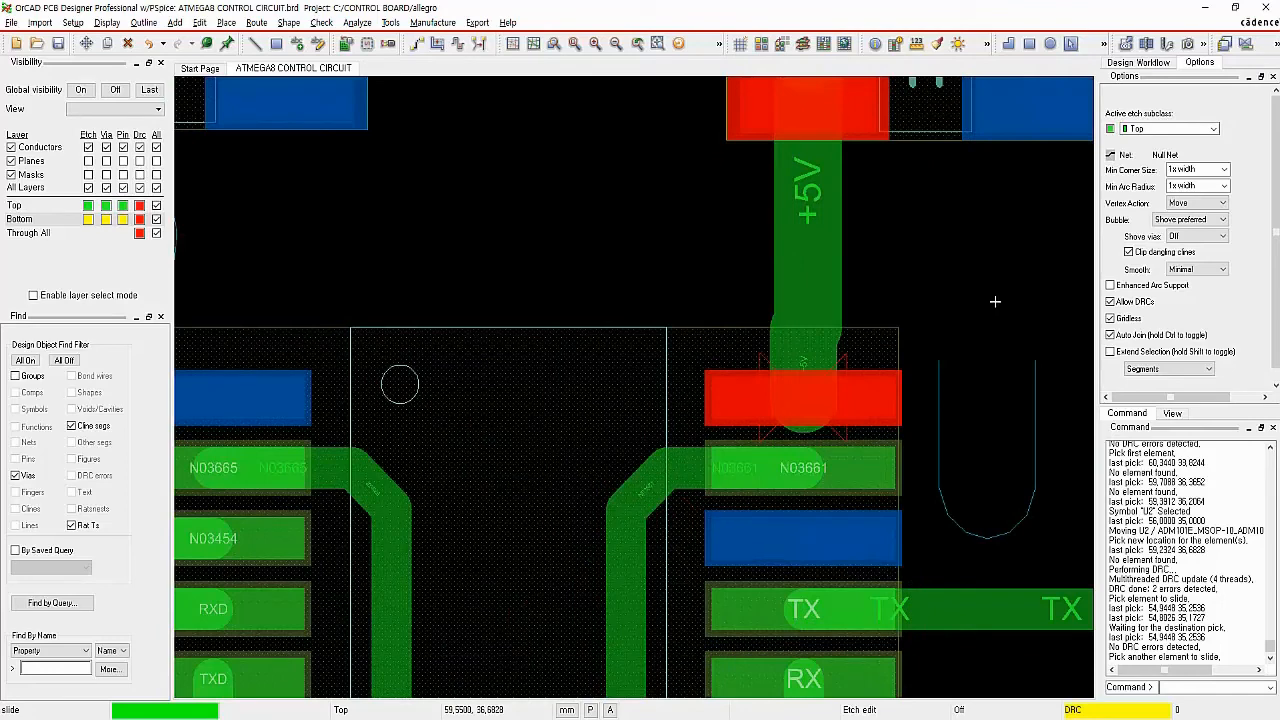
right_click(430, 160)
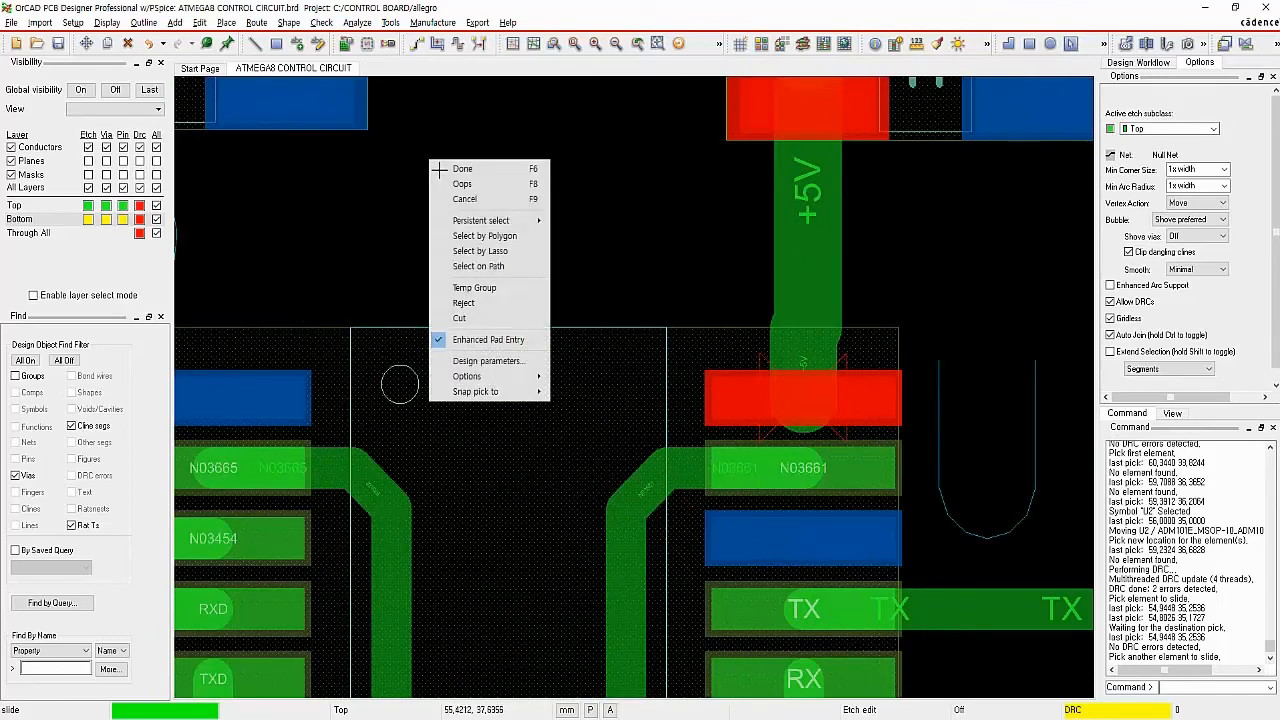
click(458, 170)
Step: Delete the +5V trace between capacitor C7 and U2's +5V pad
click(128, 44)
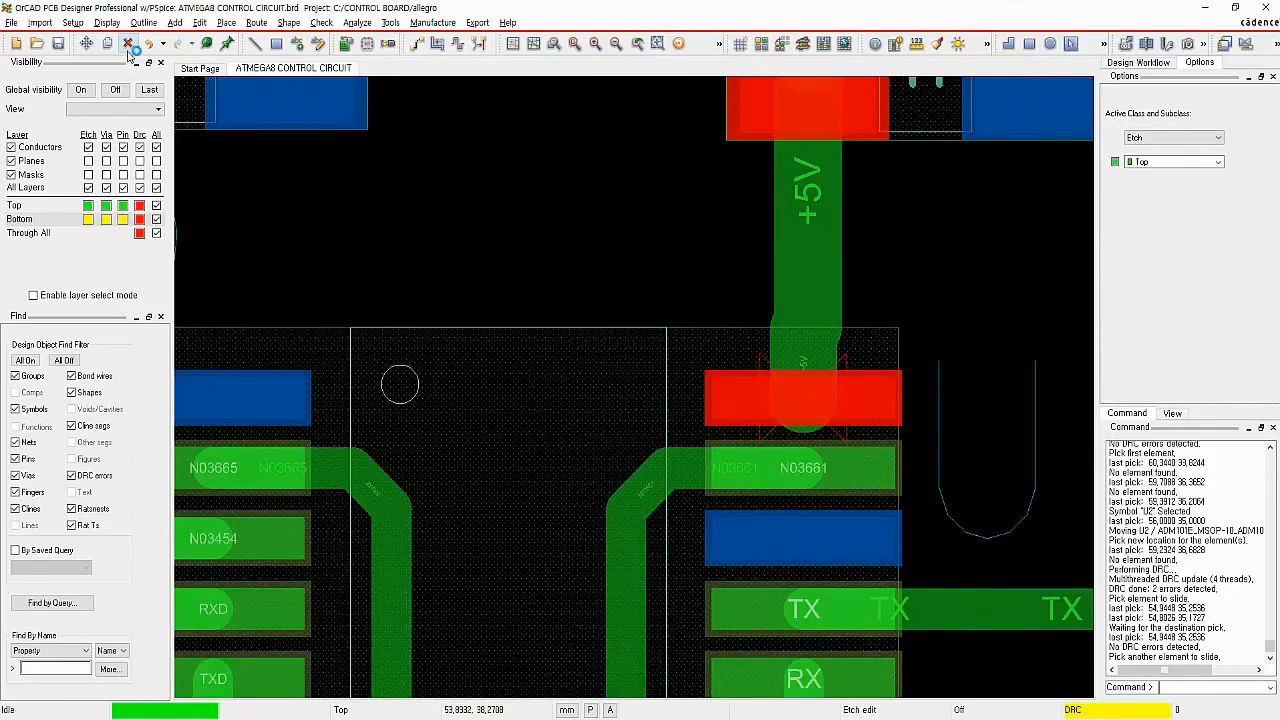
click(823, 226)
click(823, 226)
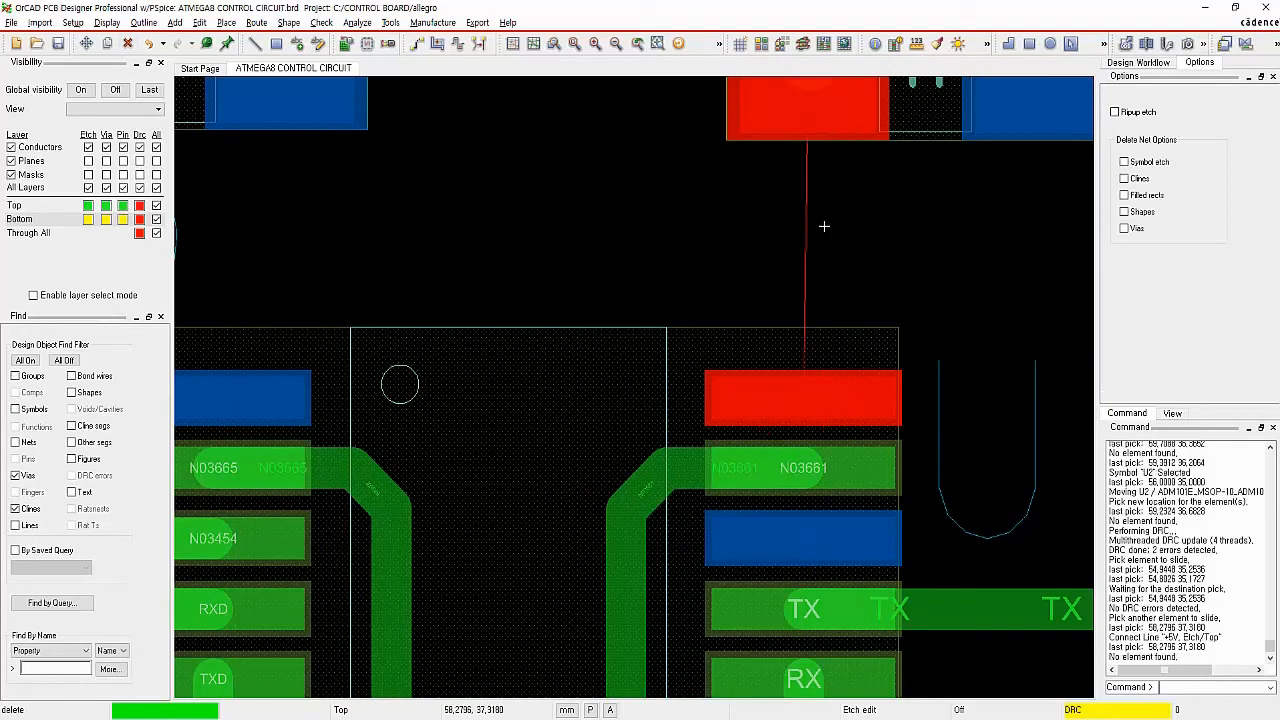
right_click(970, 212)
click(978, 217)
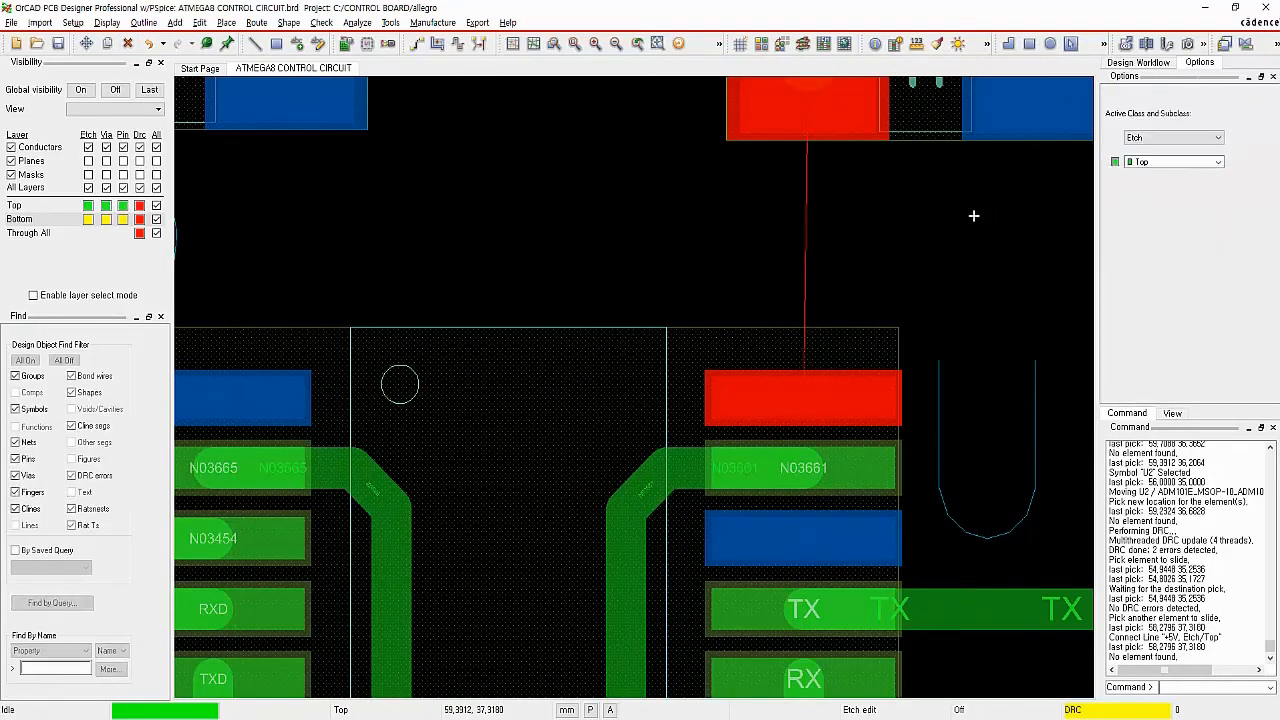
Step: Reroute +5V on Top from C7 at 0.5 mm width, switching to Neck Mode at 0.3 mm to enter U2's +5V pad
click(417, 43)
click(807, 231)
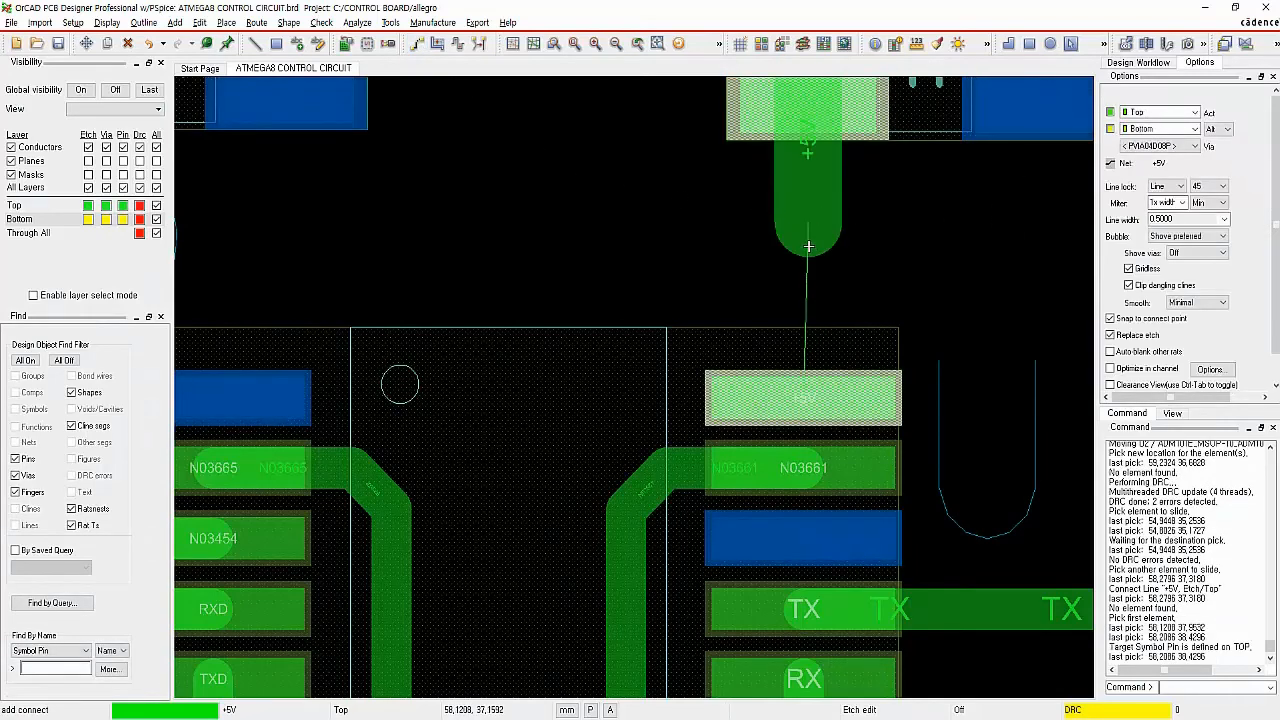
click(808, 252)
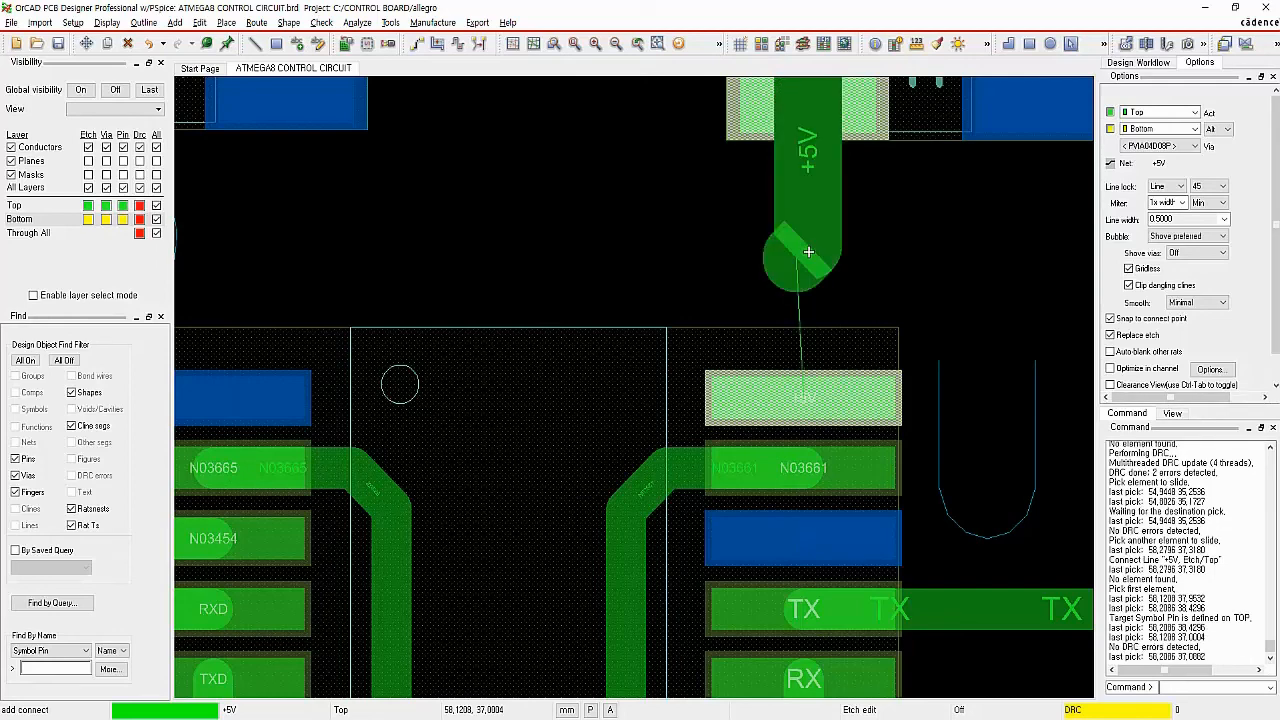
right_click(820, 256)
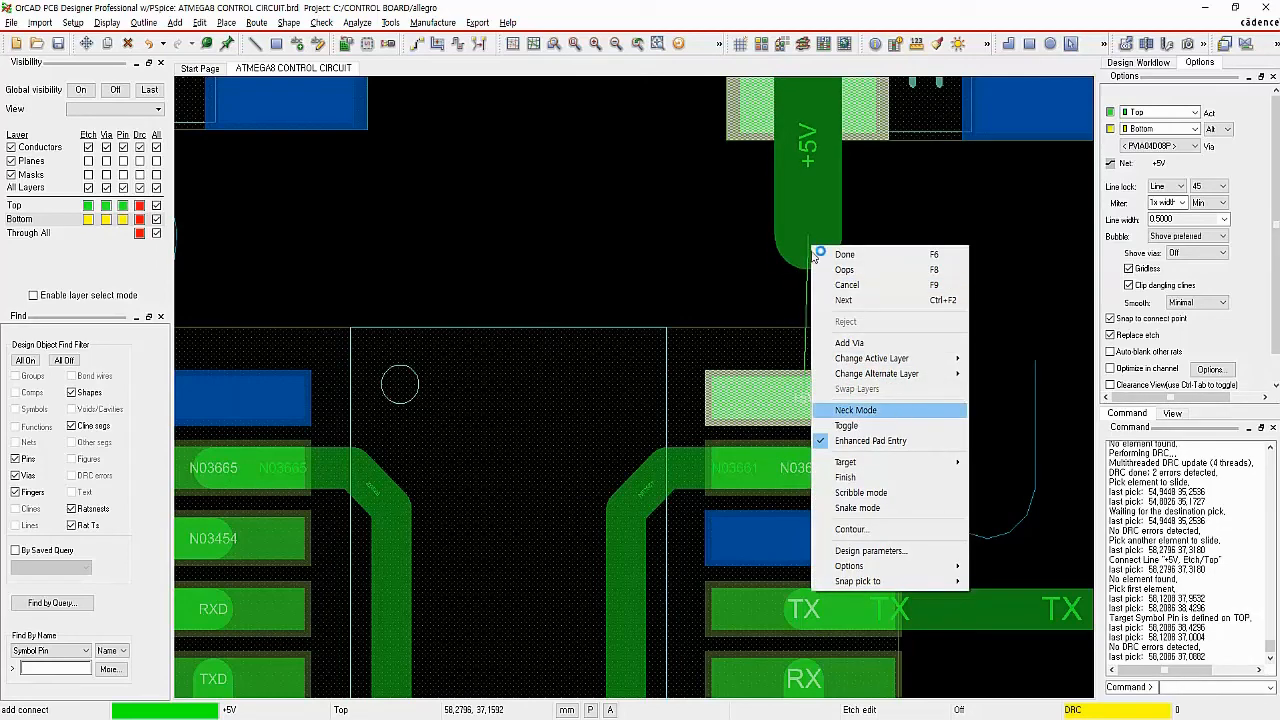
click(845, 410)
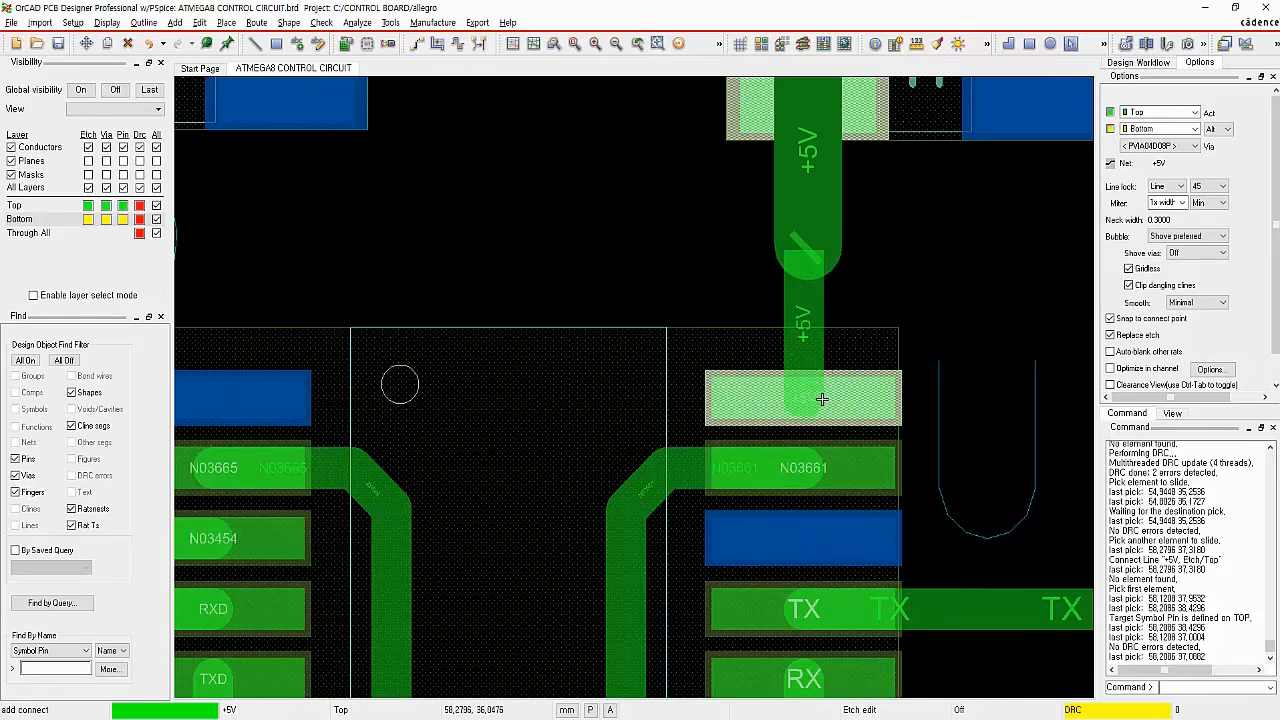
right_click(1004, 246)
click(1010, 250)
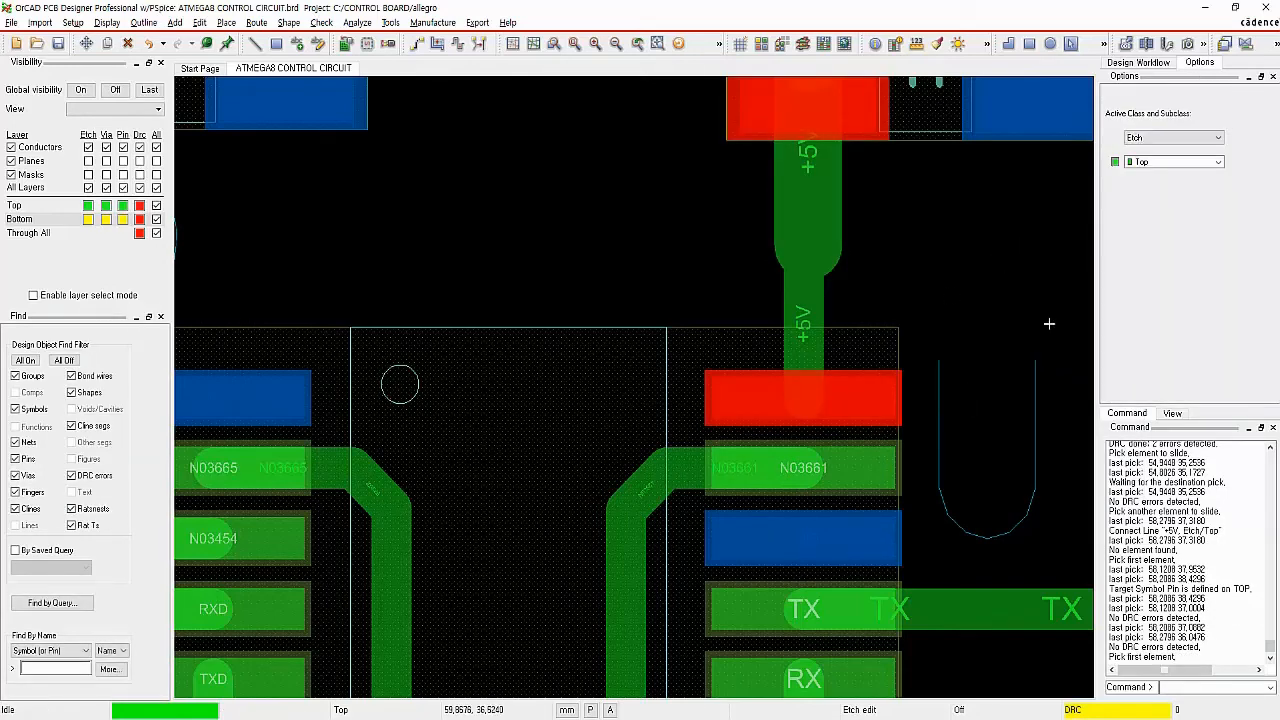
Step: Fit the whole board in view and check the DRC error status in the design status report
scroll(1031, 340, down, 3)
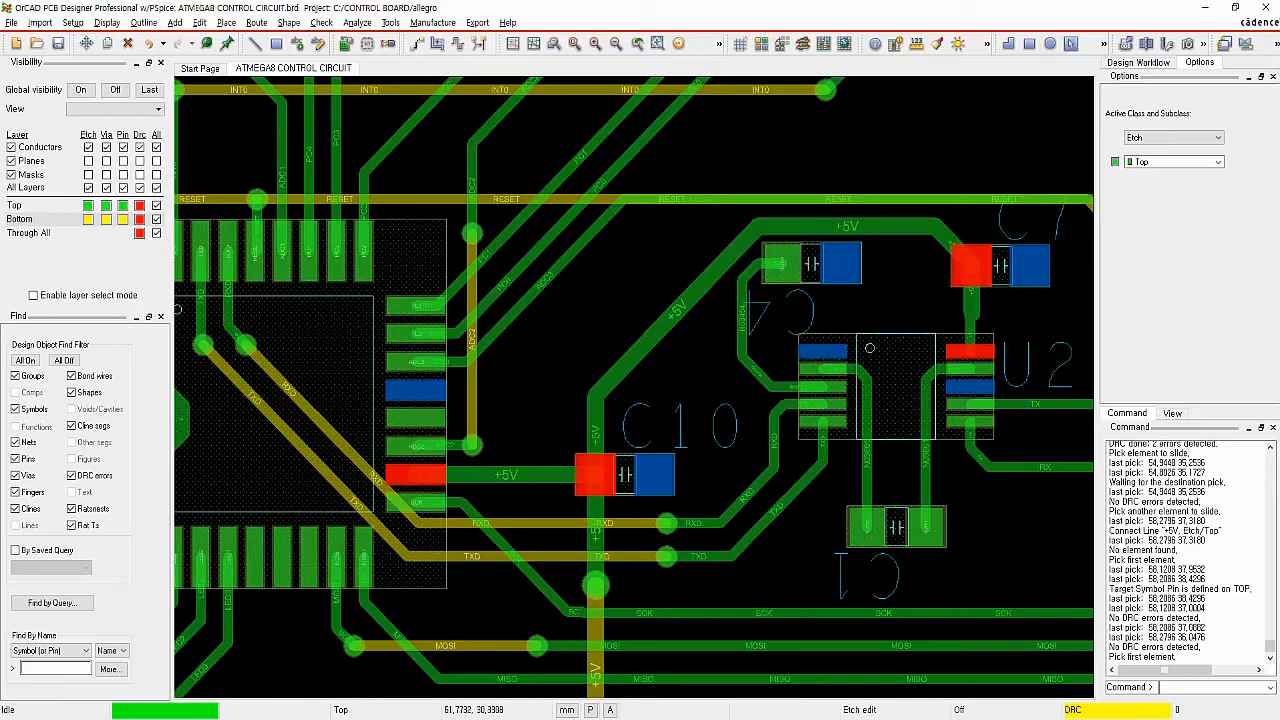
click(576, 43)
click(321, 22)
click(388, 50)
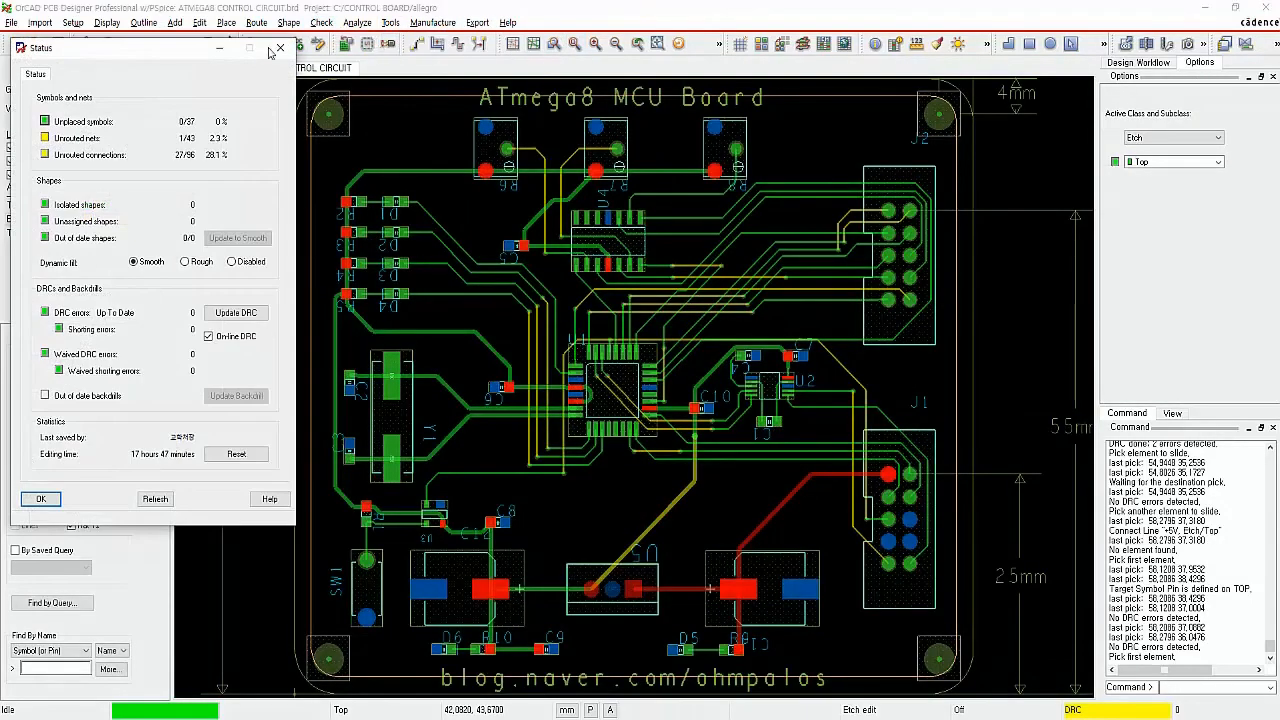
drag(151, 29, 367, 72)
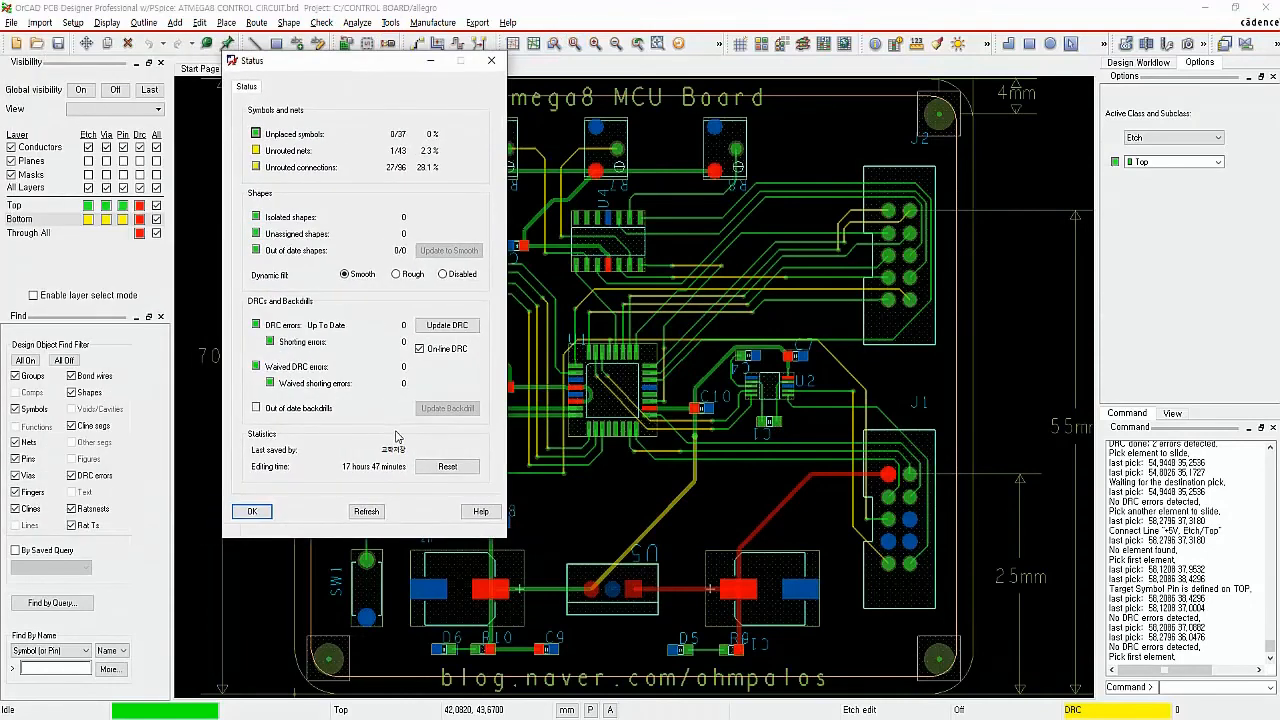